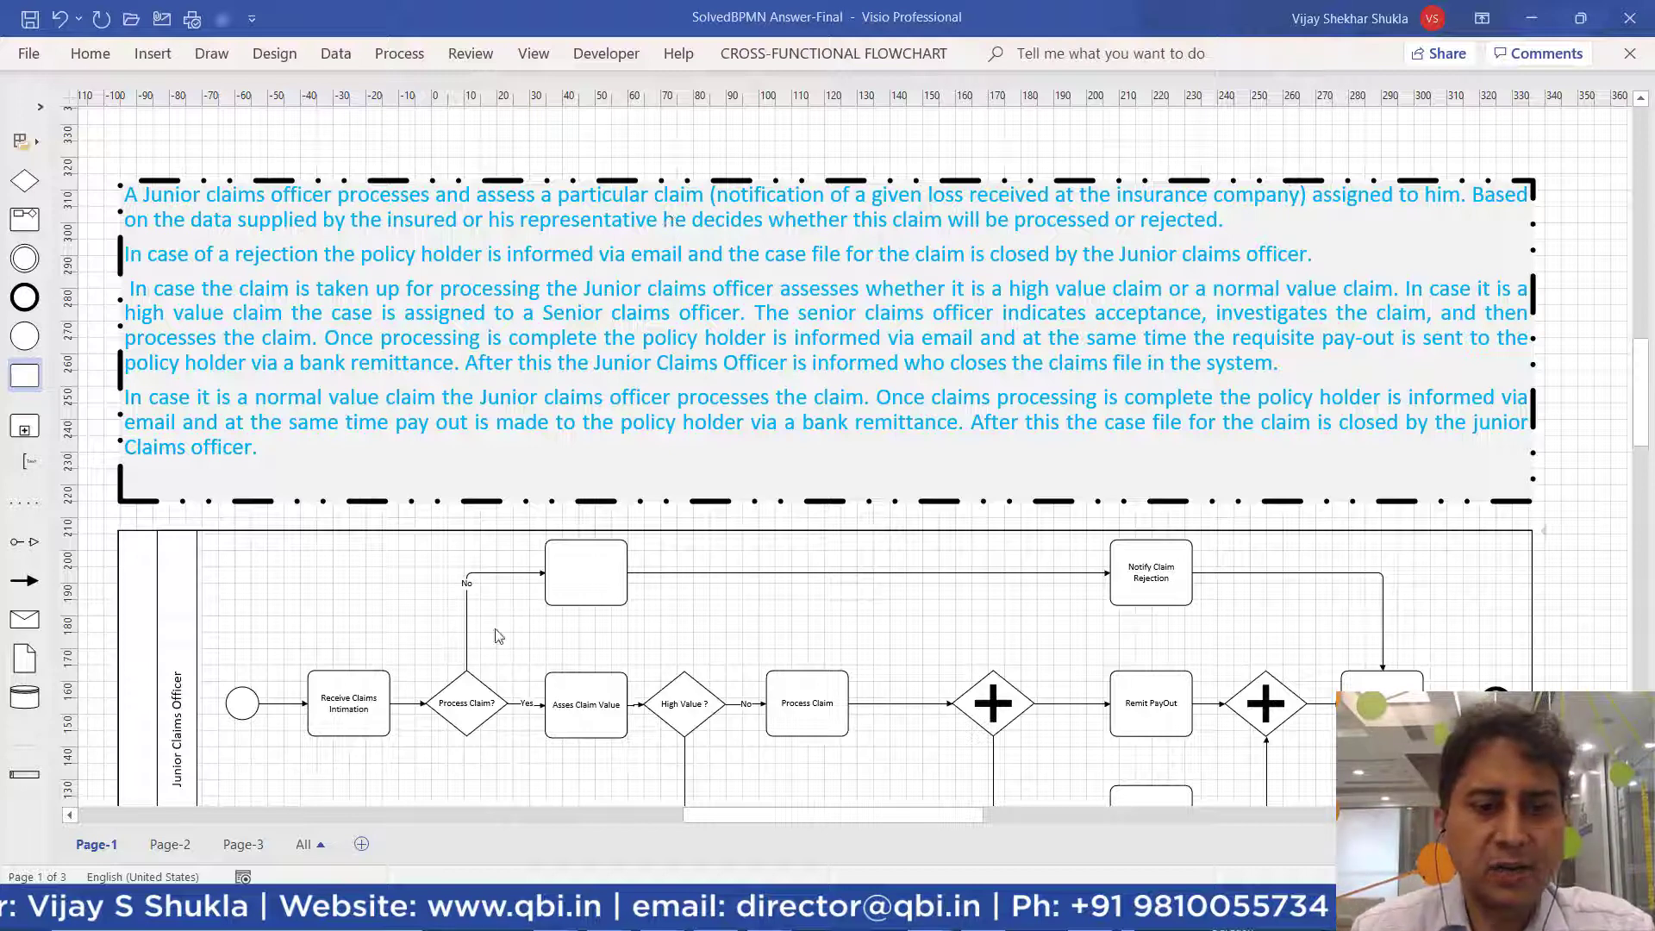
- Type 'Reject Claim' into the blank task box on the No branch above Process Claim?
{"action": "scroll", "coordinate": [487, 634], "scroll_direction": "down", "scroll_amount": 3}
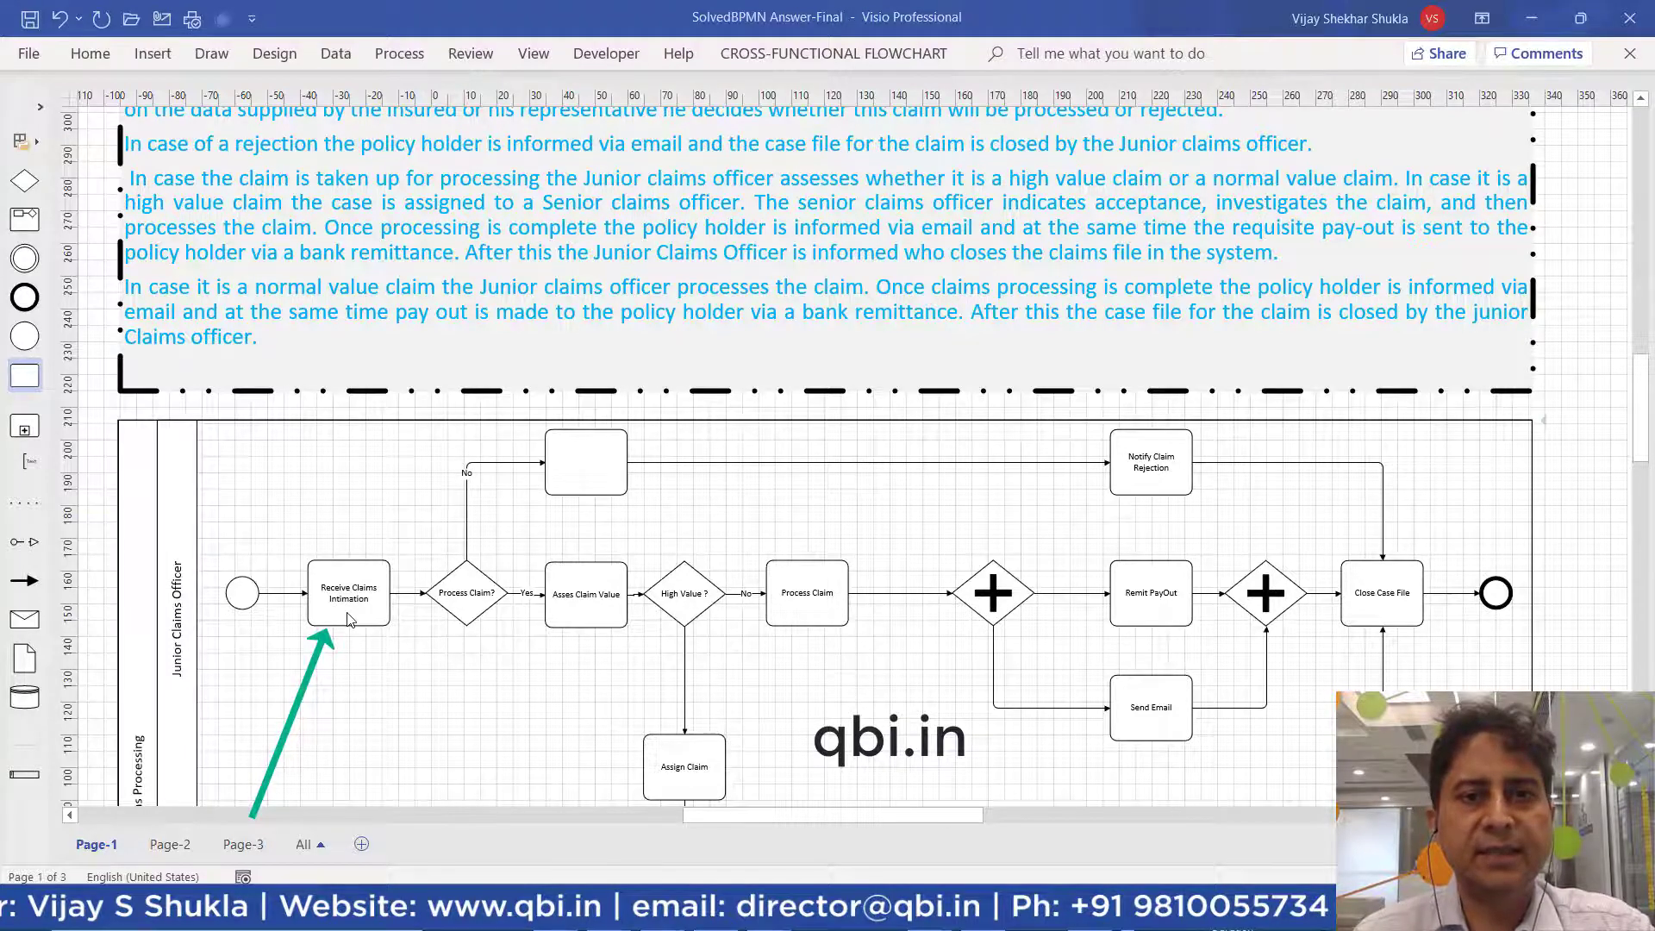
{"action": "scroll", "coordinate": [354, 181], "scroll_direction": "up", "scroll_amount": 2}
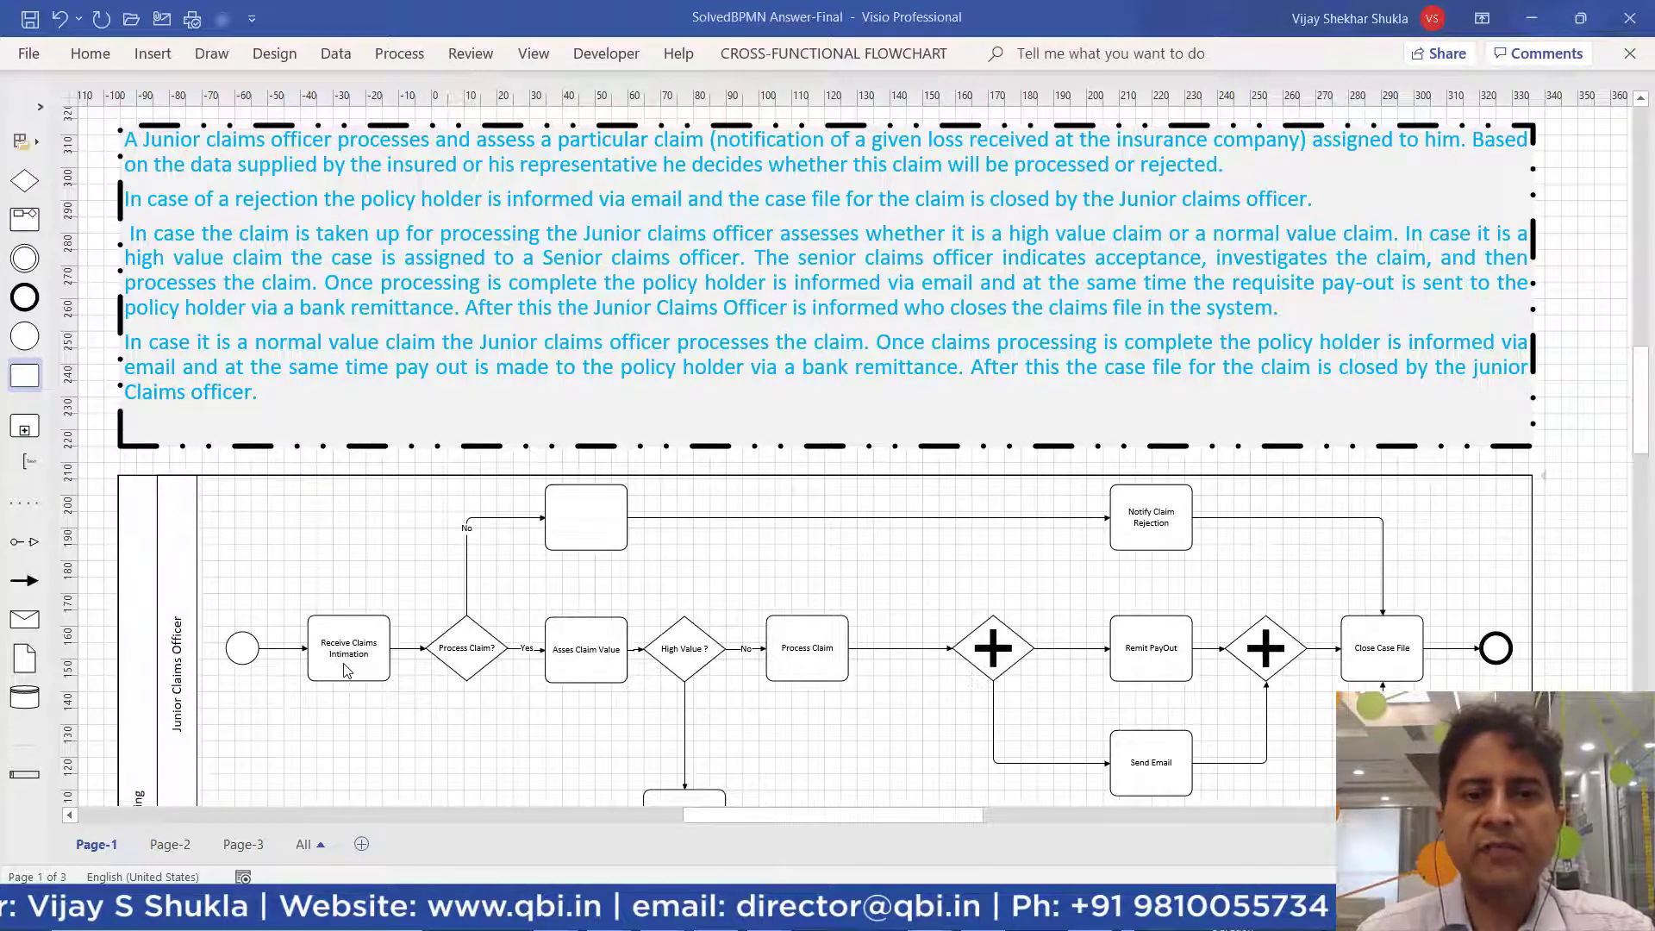
{"action": "scroll", "coordinate": [346, 671], "scroll_direction": "down", "scroll_amount": 1}
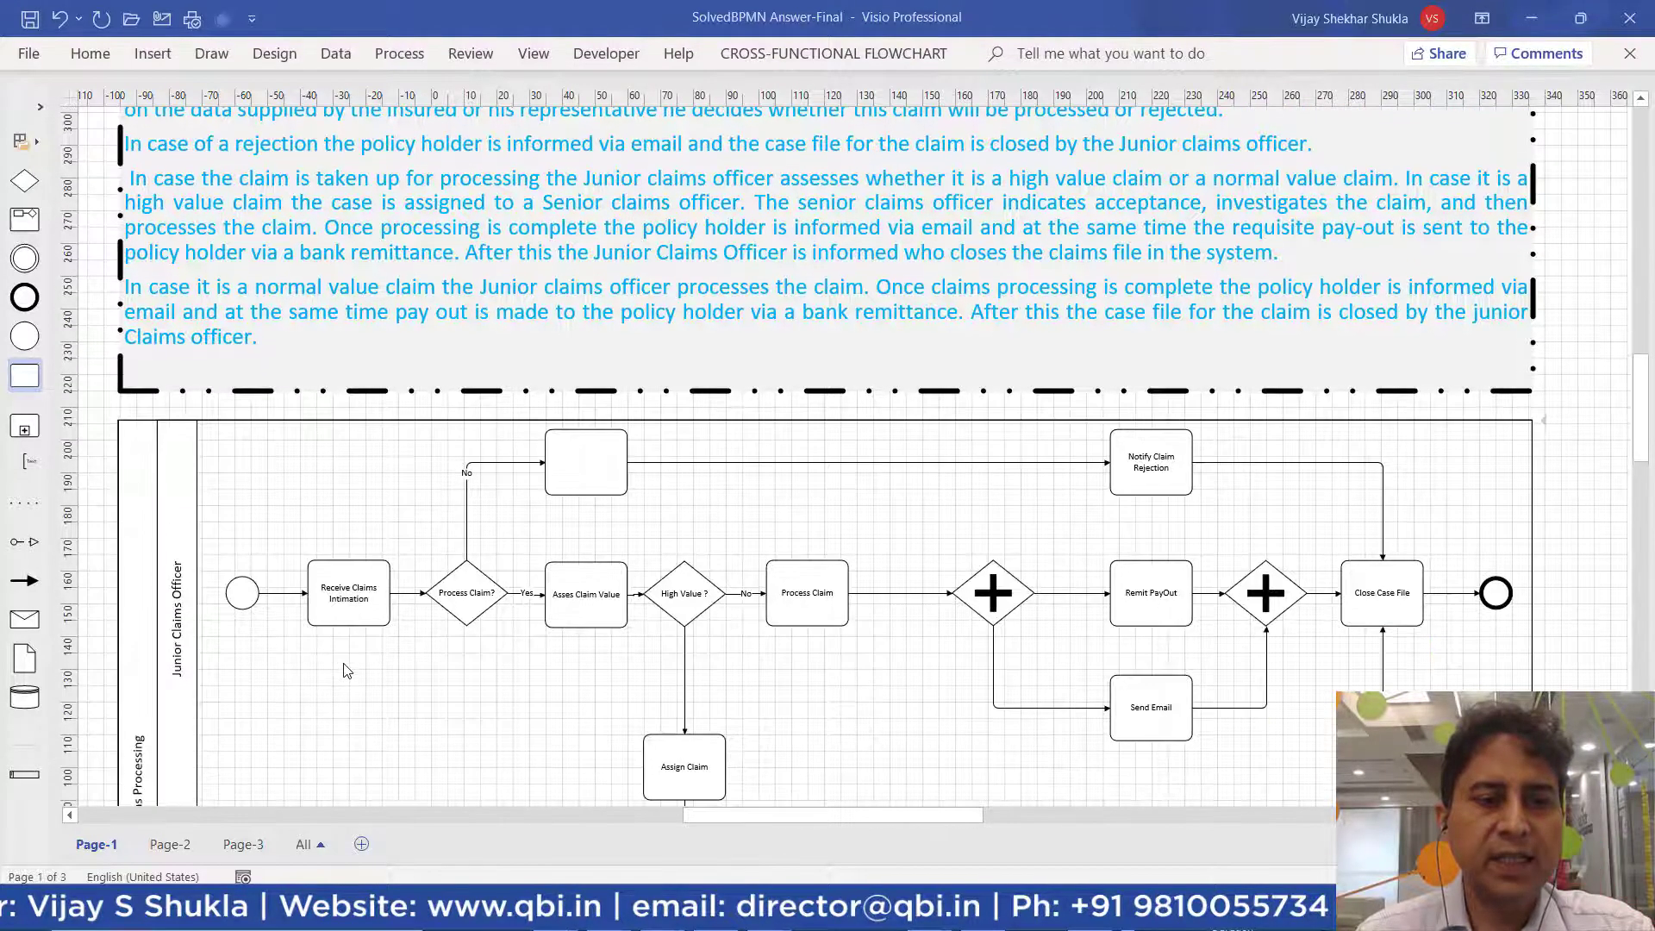
{"action": "scroll", "coordinate": [346, 671], "scroll_direction": "down", "scroll_amount": 1}
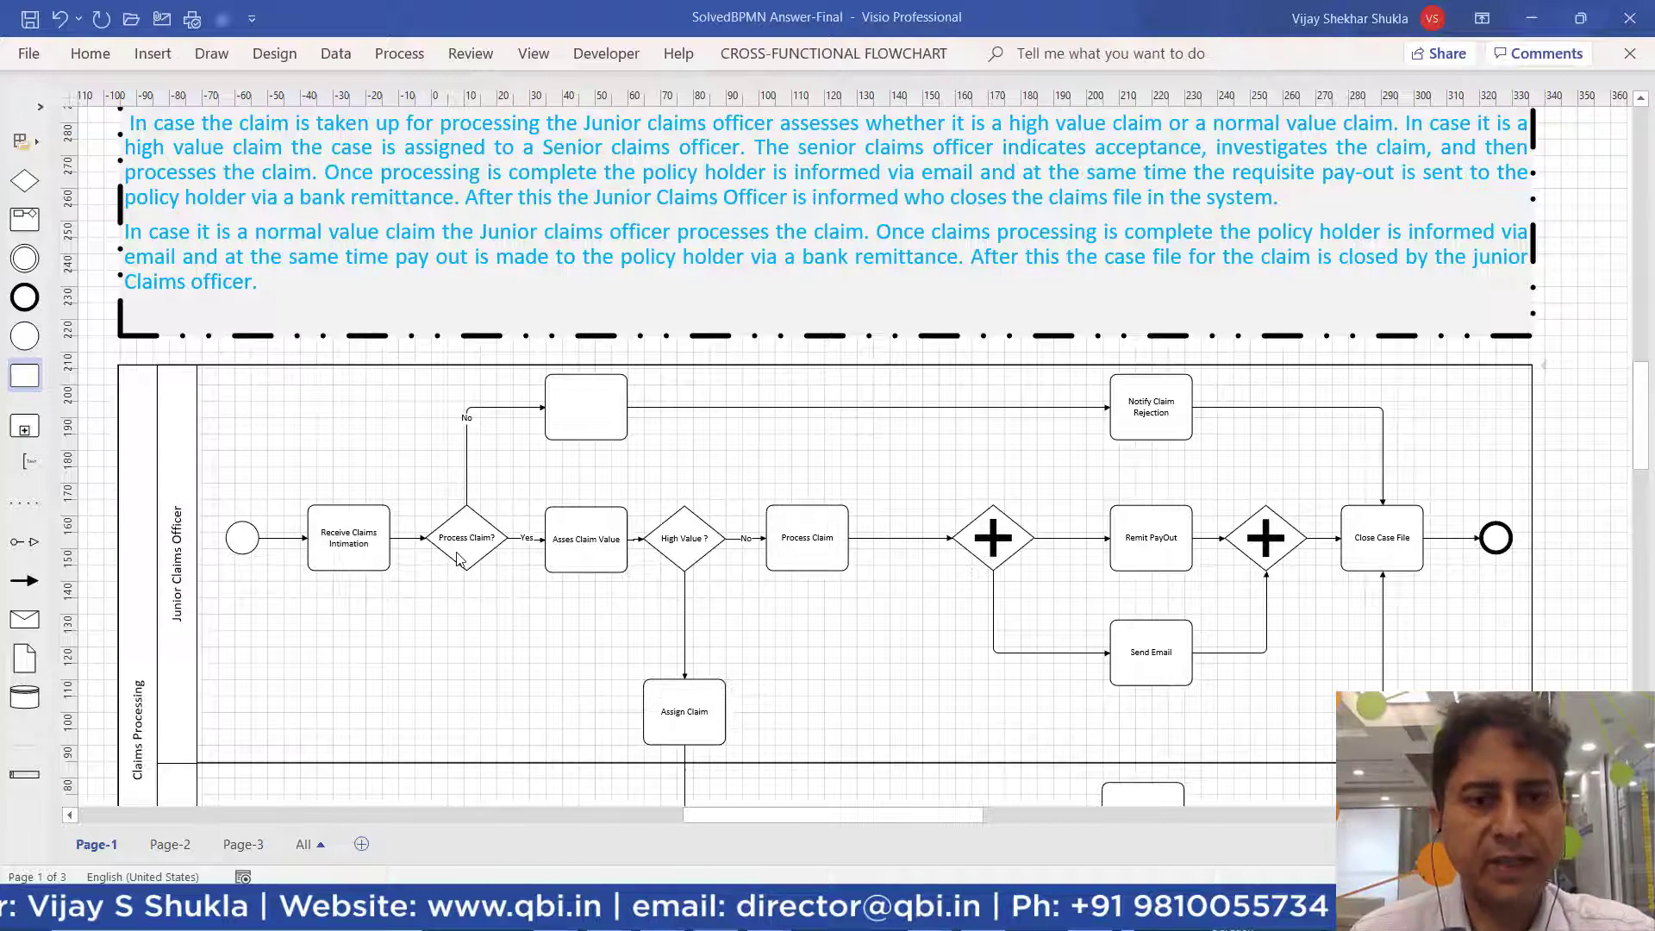
{"action": "scroll", "coordinate": [457, 558], "scroll_direction": "up", "scroll_amount": 3}
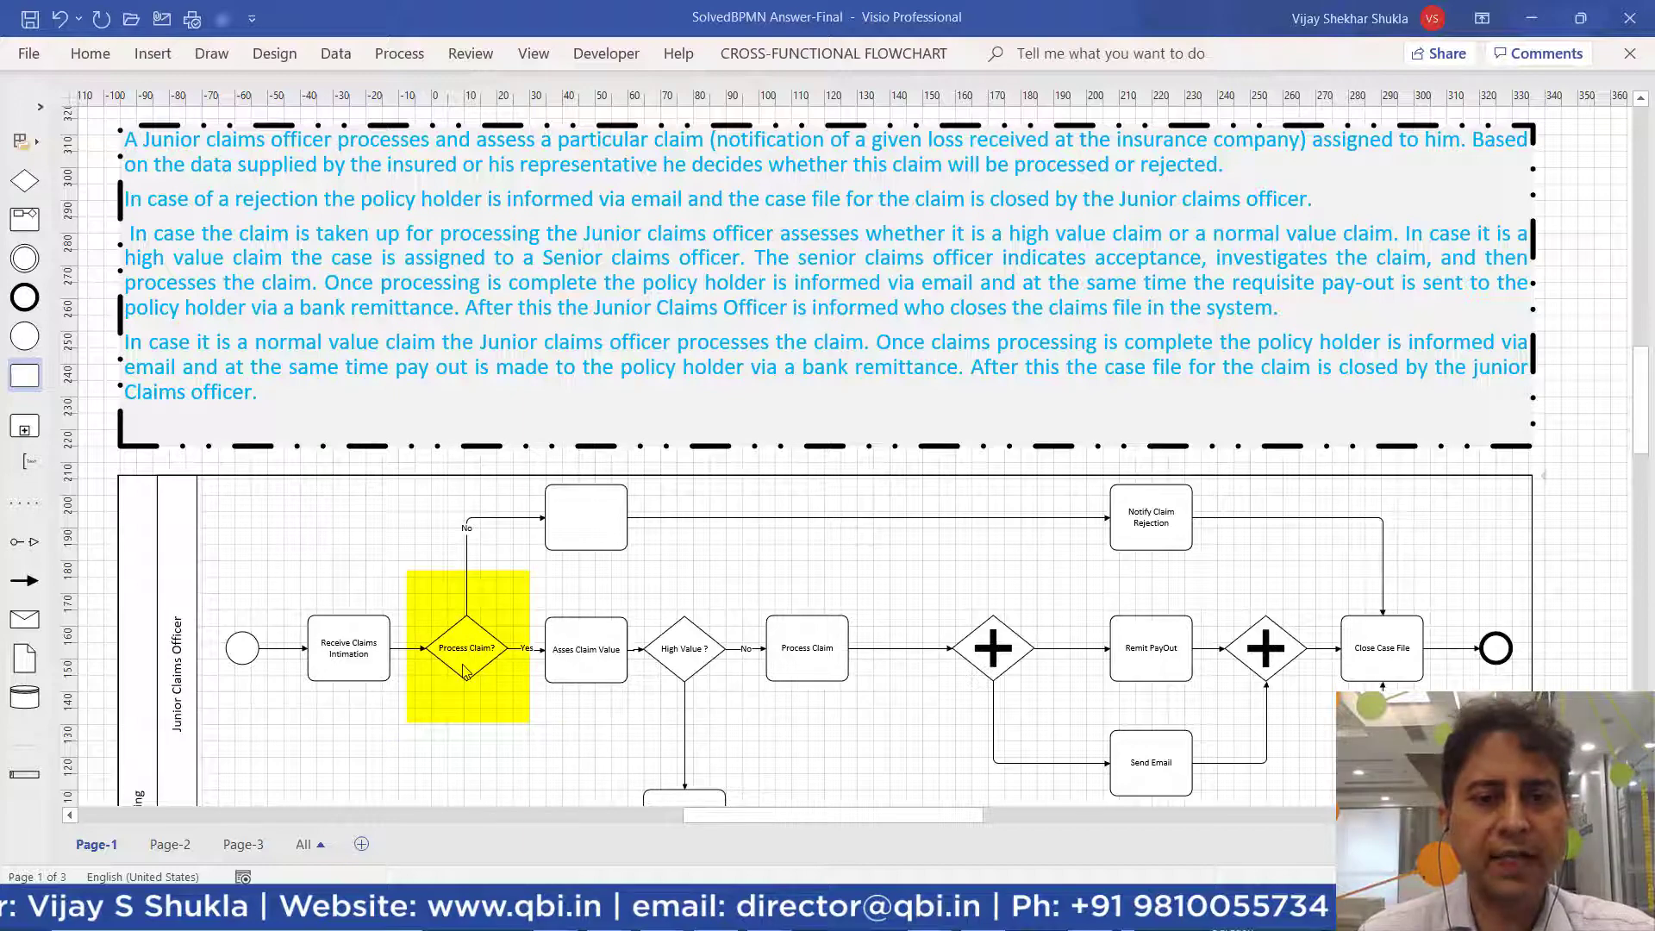
{"action": "left_click", "coordinate": [578, 517]}
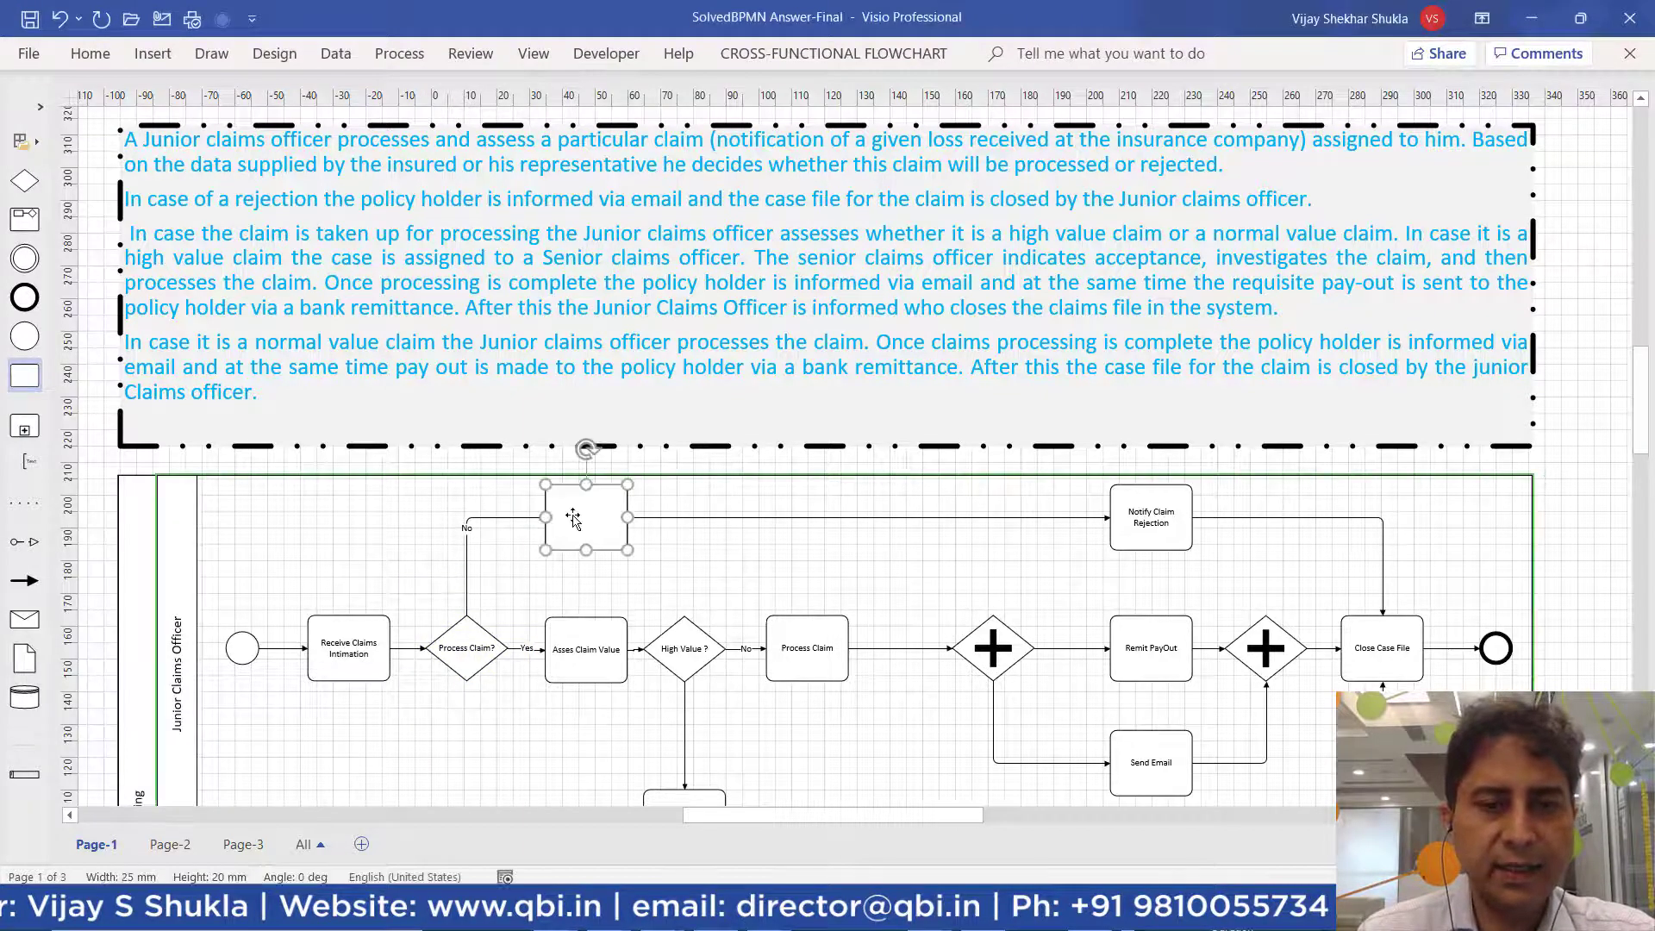
{"action": "type", "text": "Re"}
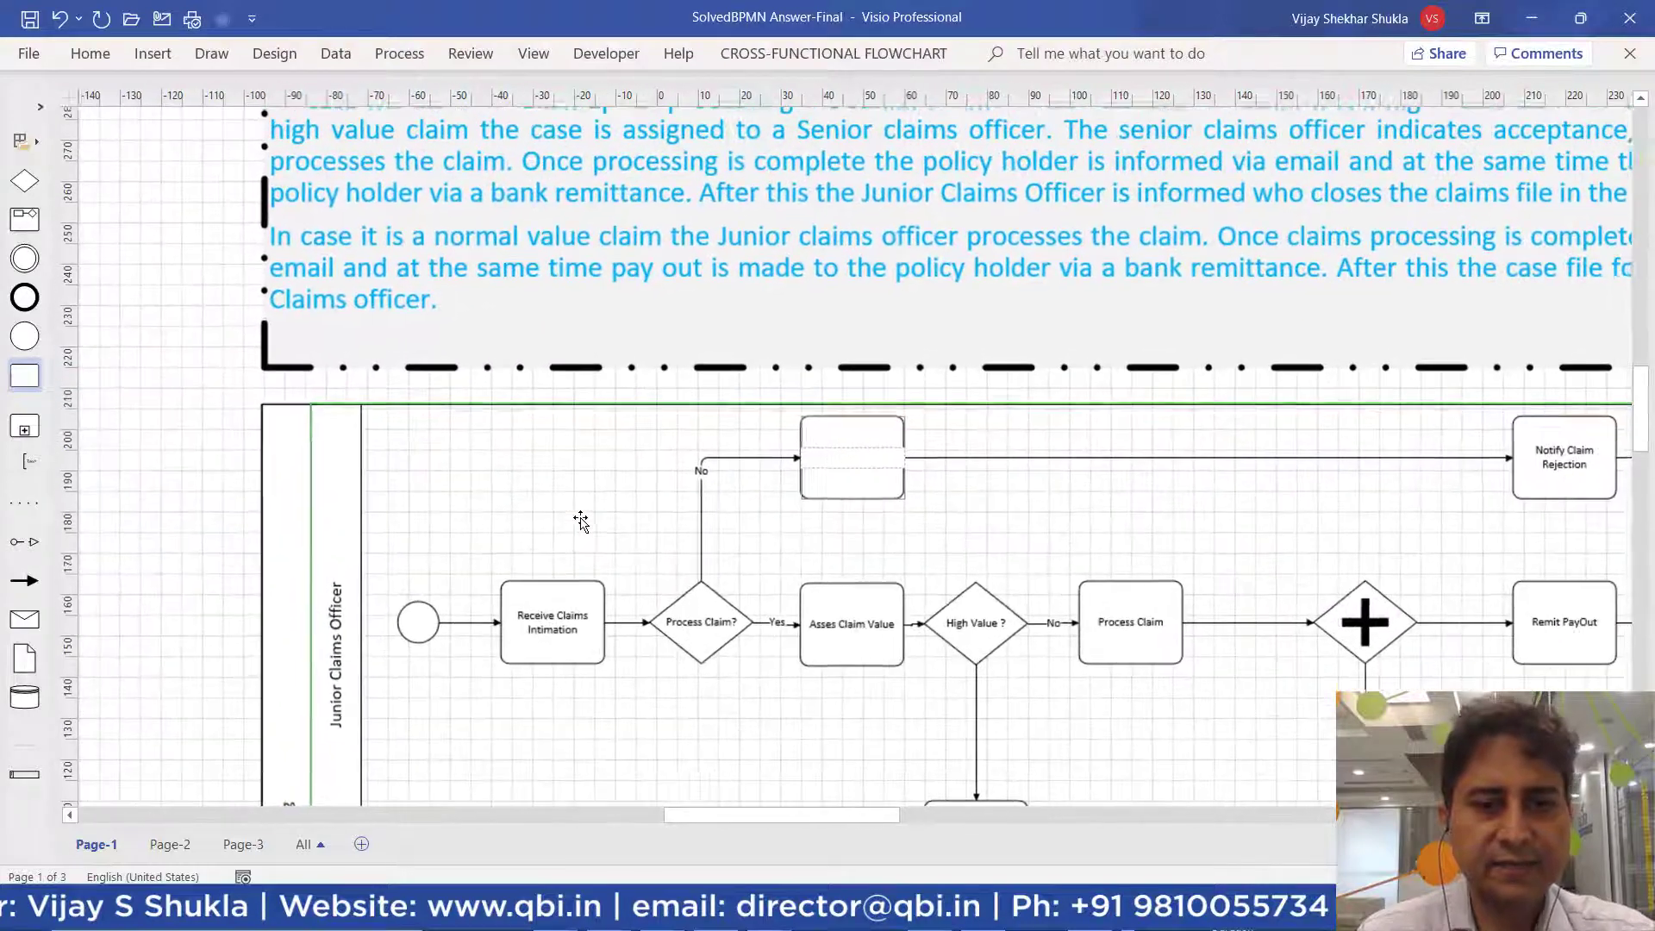
{"action": "type", "text": "ject Claim"}
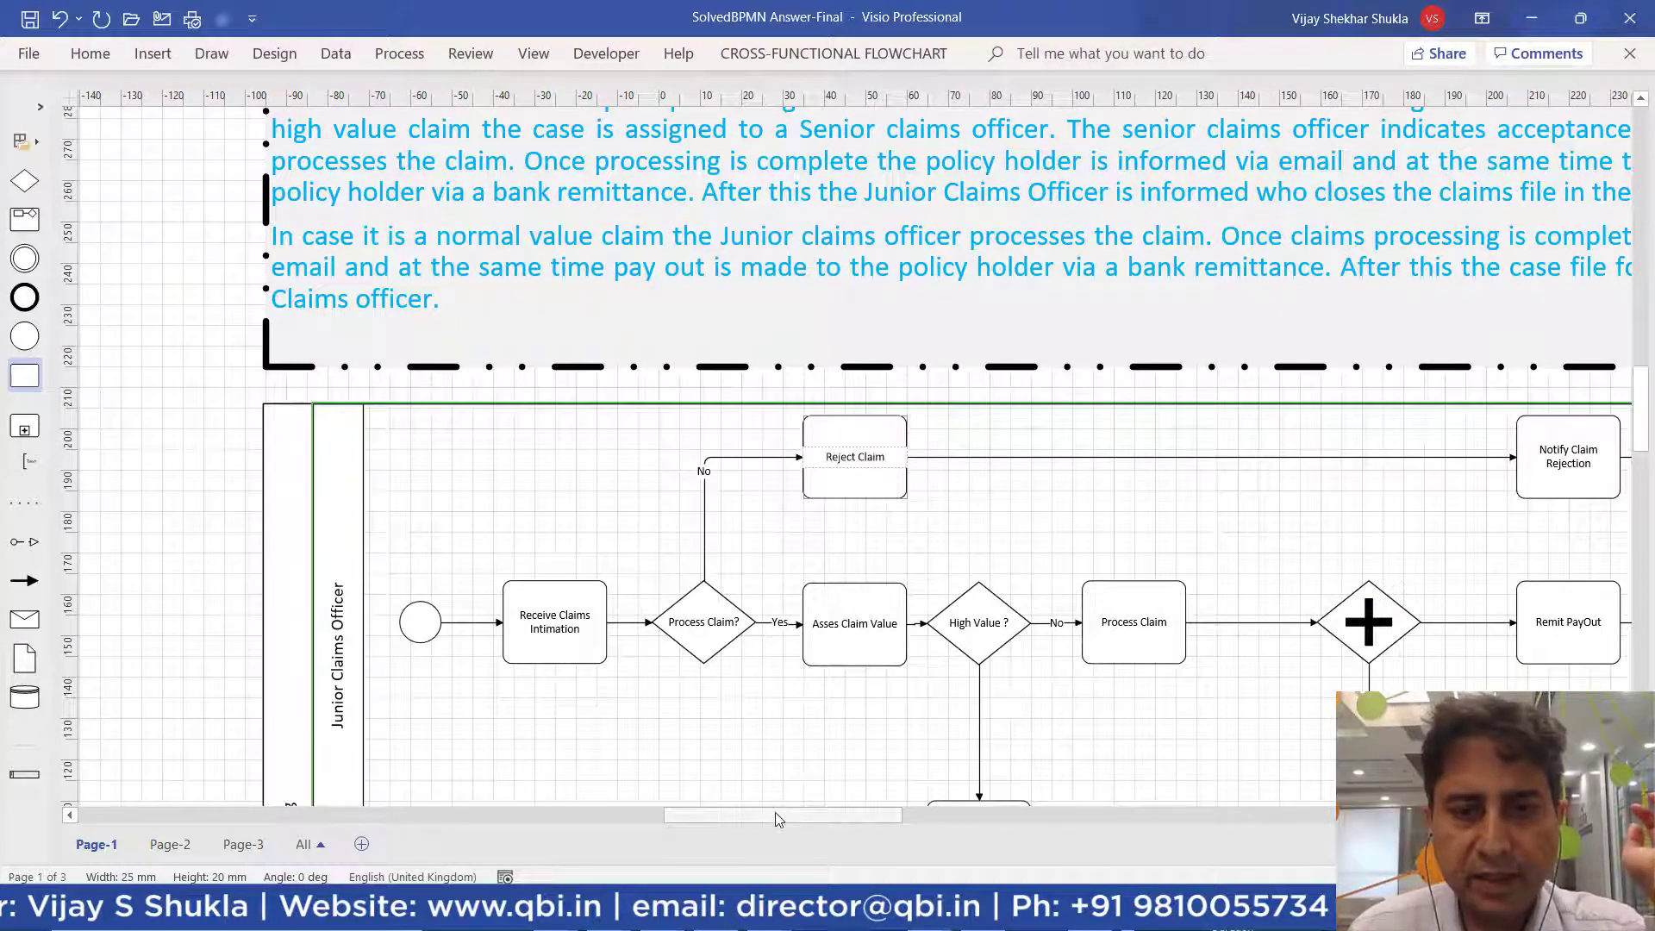
{"action": "left_click_drag", "start_coordinate": [779, 819], "coordinate": [814, 821]}
{"action": "scroll", "coordinate": [1028, 528], "scroll_direction": "down", "scroll_amount": 3, "text": "ctrl"}
{"action": "scroll", "coordinate": [952, 560], "scroll_direction": "up", "scroll_amount": 3, "text": "ctrl"}
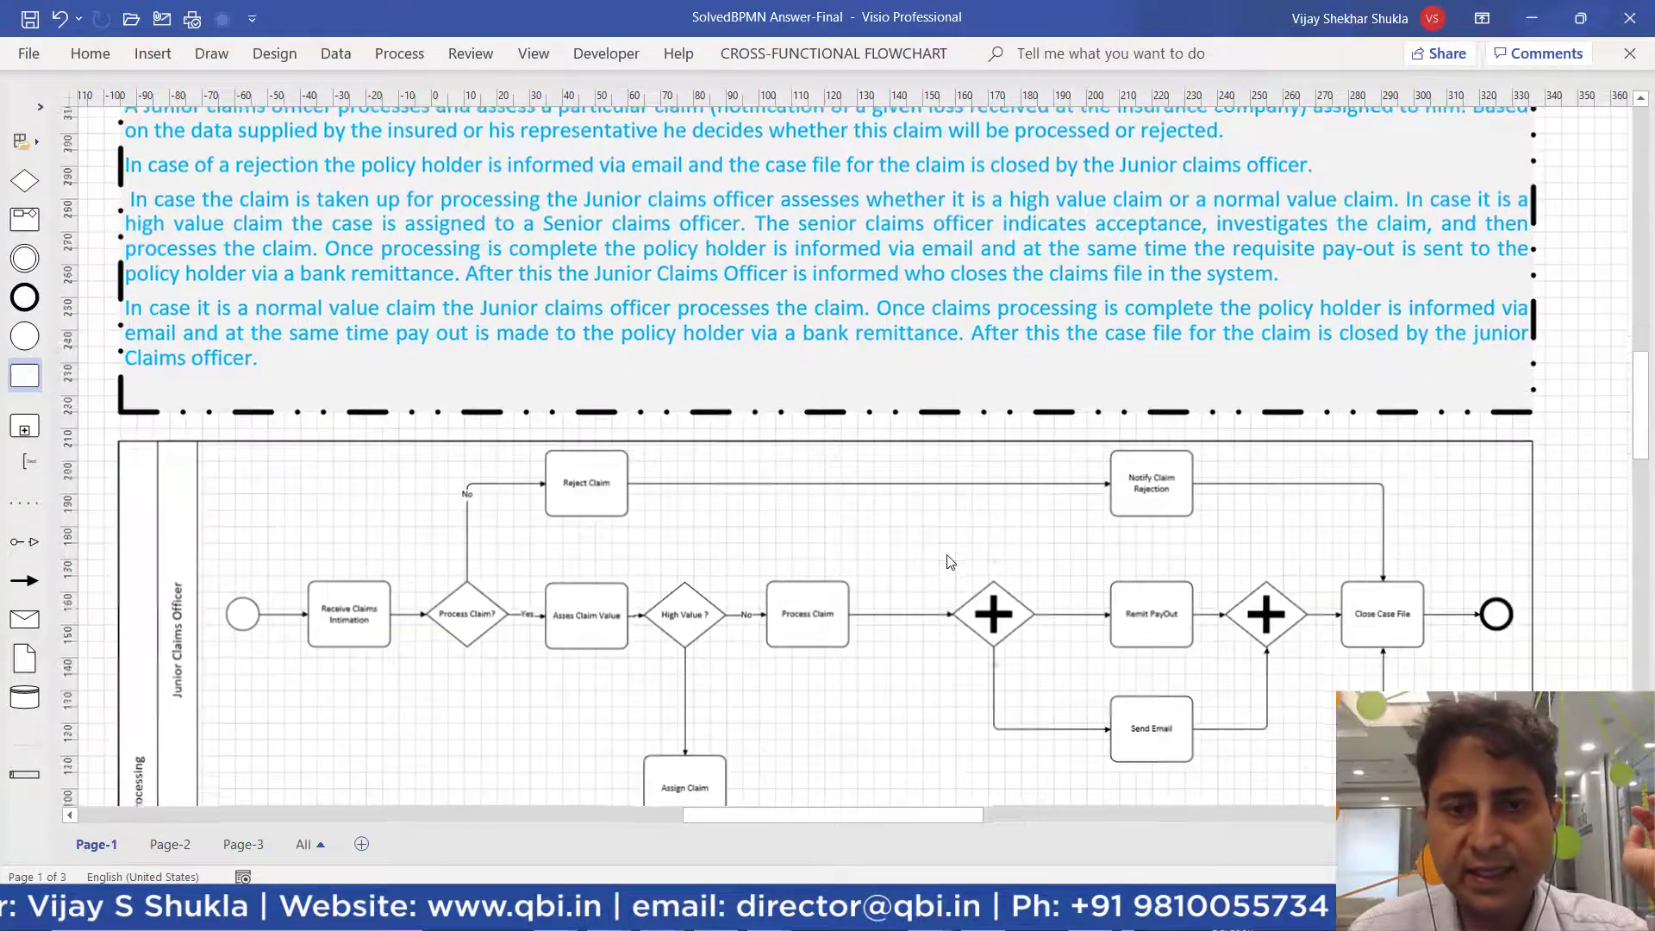
{"action": "scroll", "coordinate": [948, 561], "scroll_direction": "down", "scroll_amount": 2}
{"action": "scroll", "coordinate": [948, 561], "scroll_direction": "down", "scroll_amount": 1}
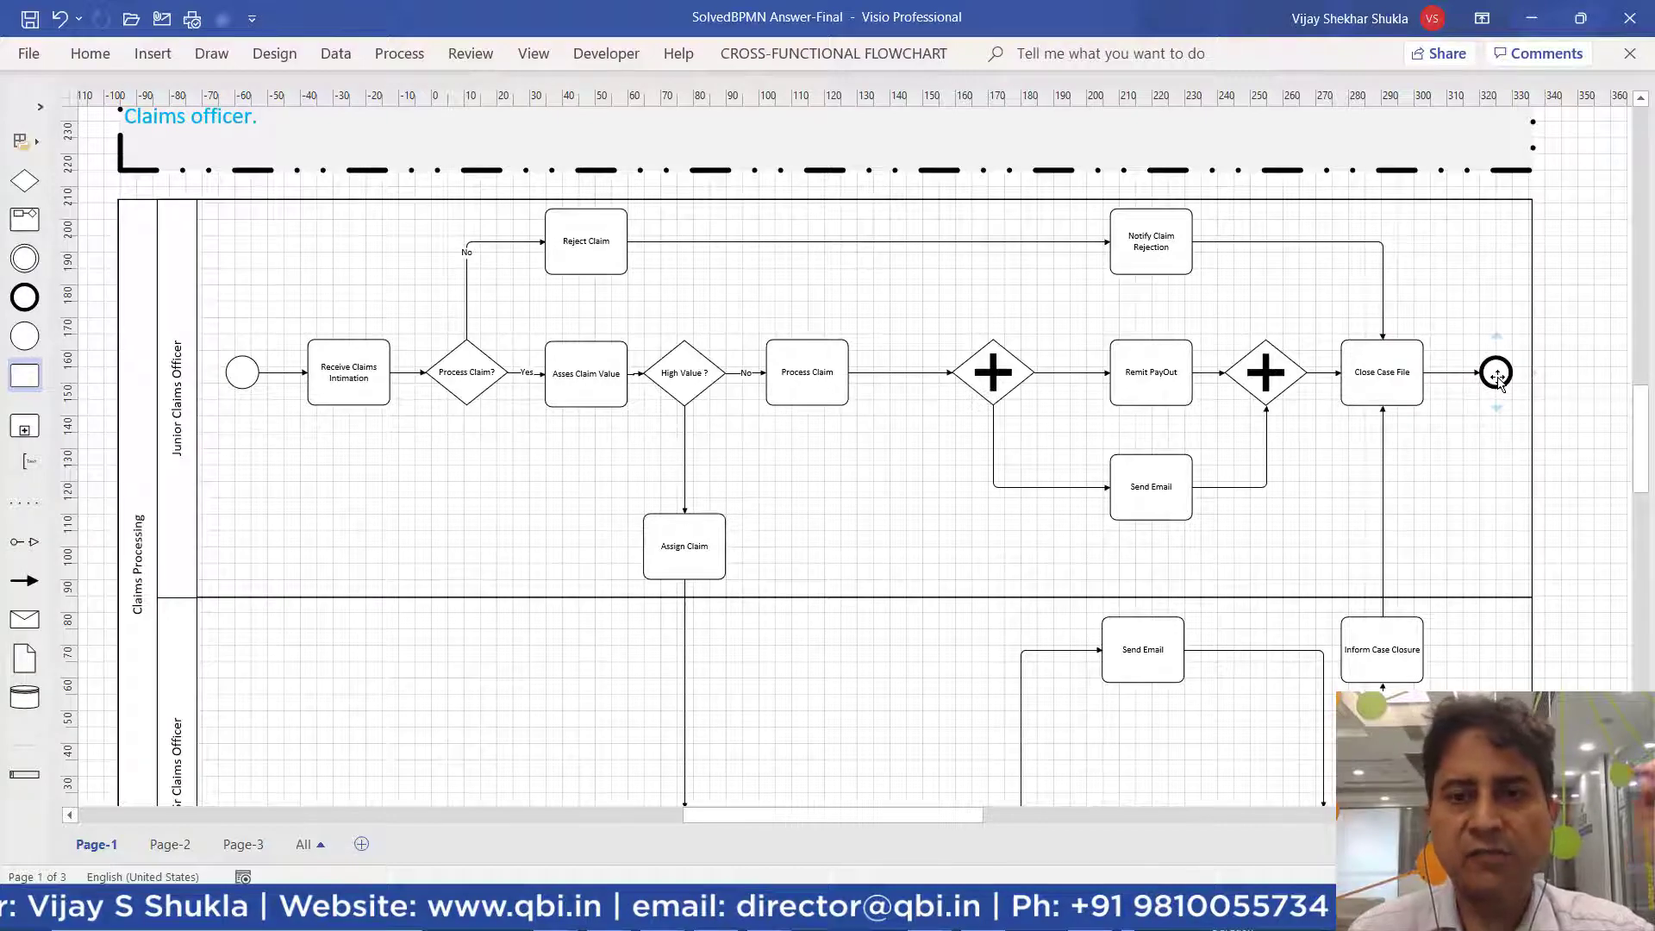
{"action": "scroll", "coordinate": [1077, 464], "scroll_direction": "up", "scroll_amount": 1}
{"action": "scroll", "coordinate": [1076, 466], "scroll_direction": "up", "scroll_amount": 2}
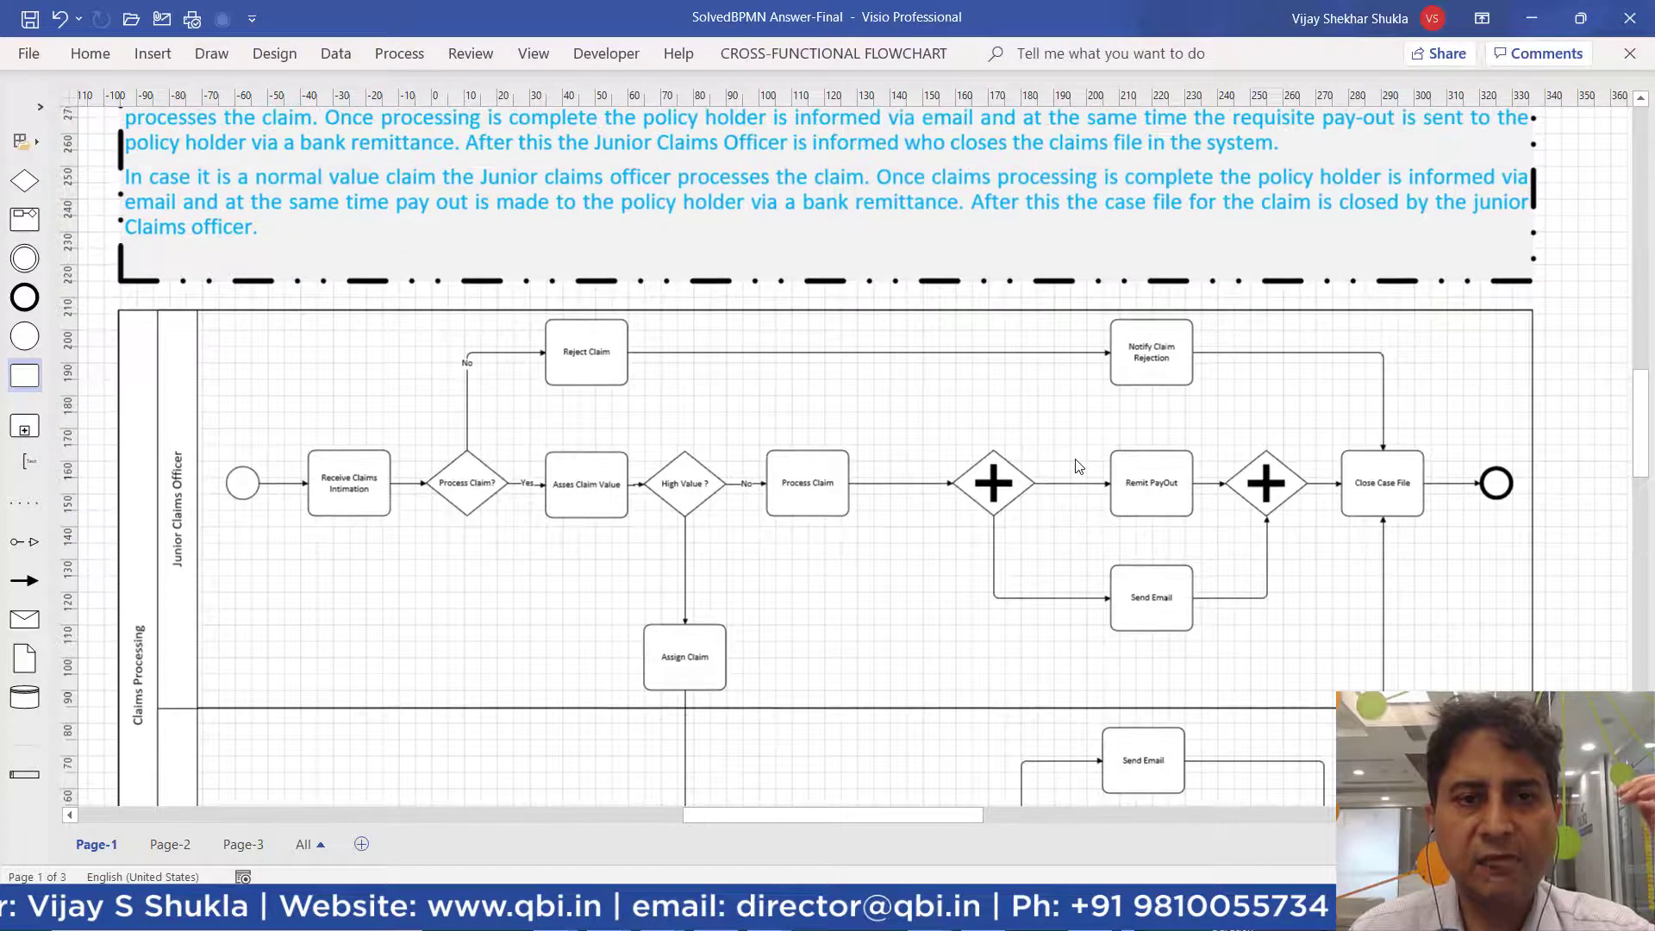
{"action": "scroll", "coordinate": [1076, 466], "scroll_direction": "up", "scroll_amount": 4}
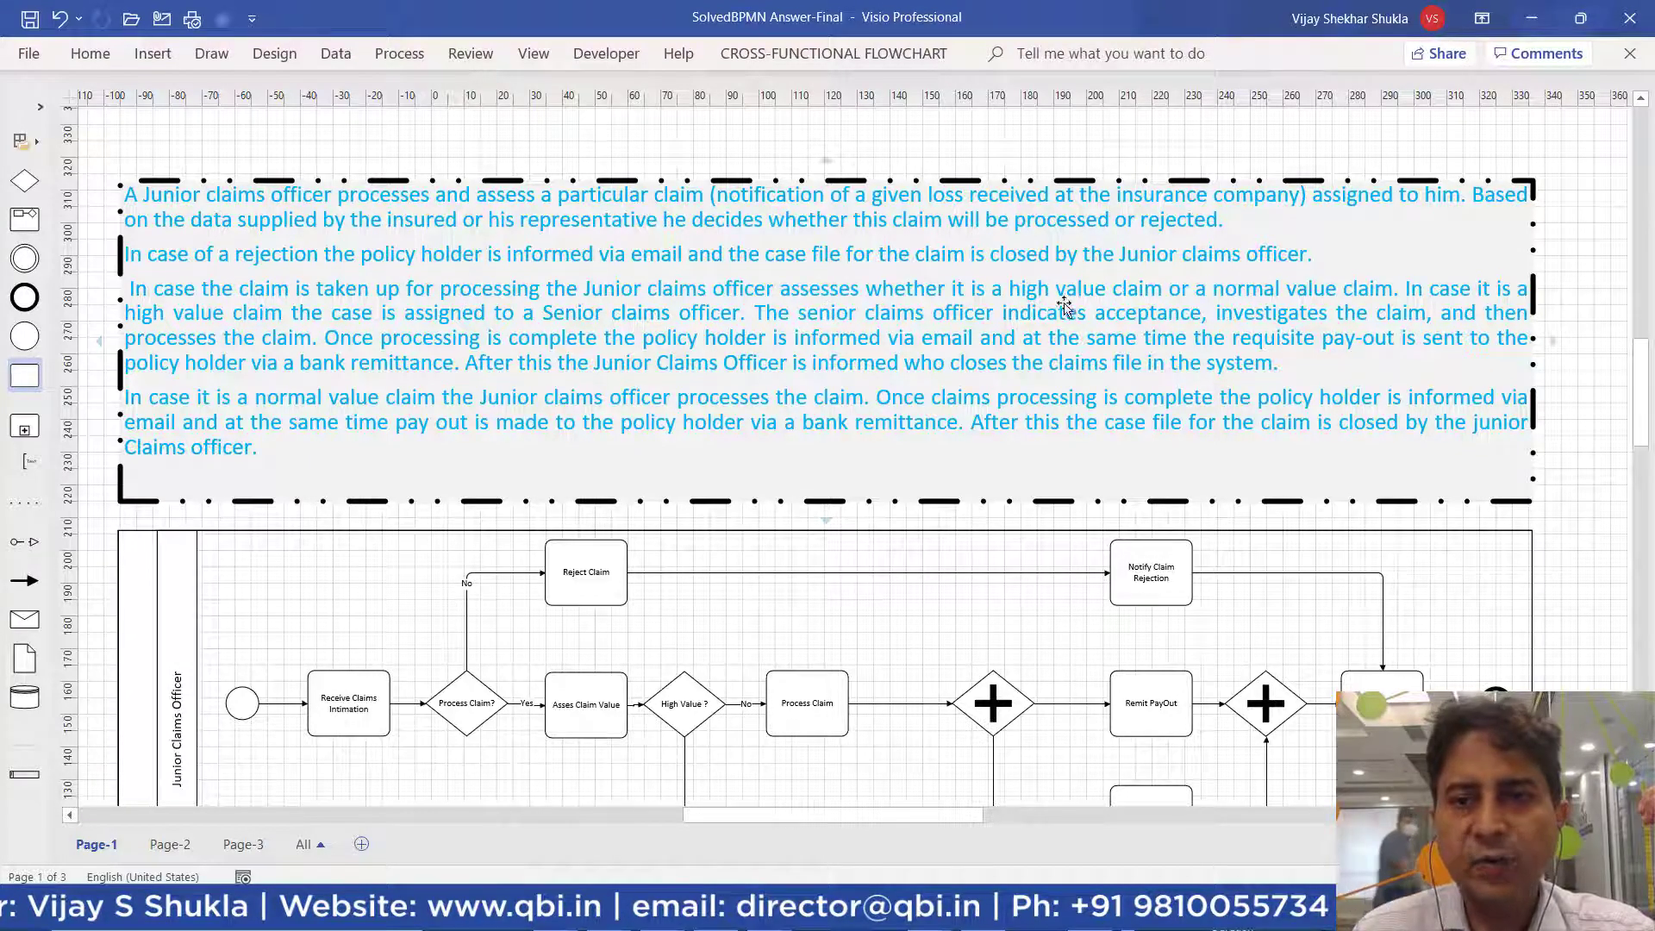
{"action": "scroll", "coordinate": [598, 506], "scroll_direction": "down", "scroll_amount": 3}
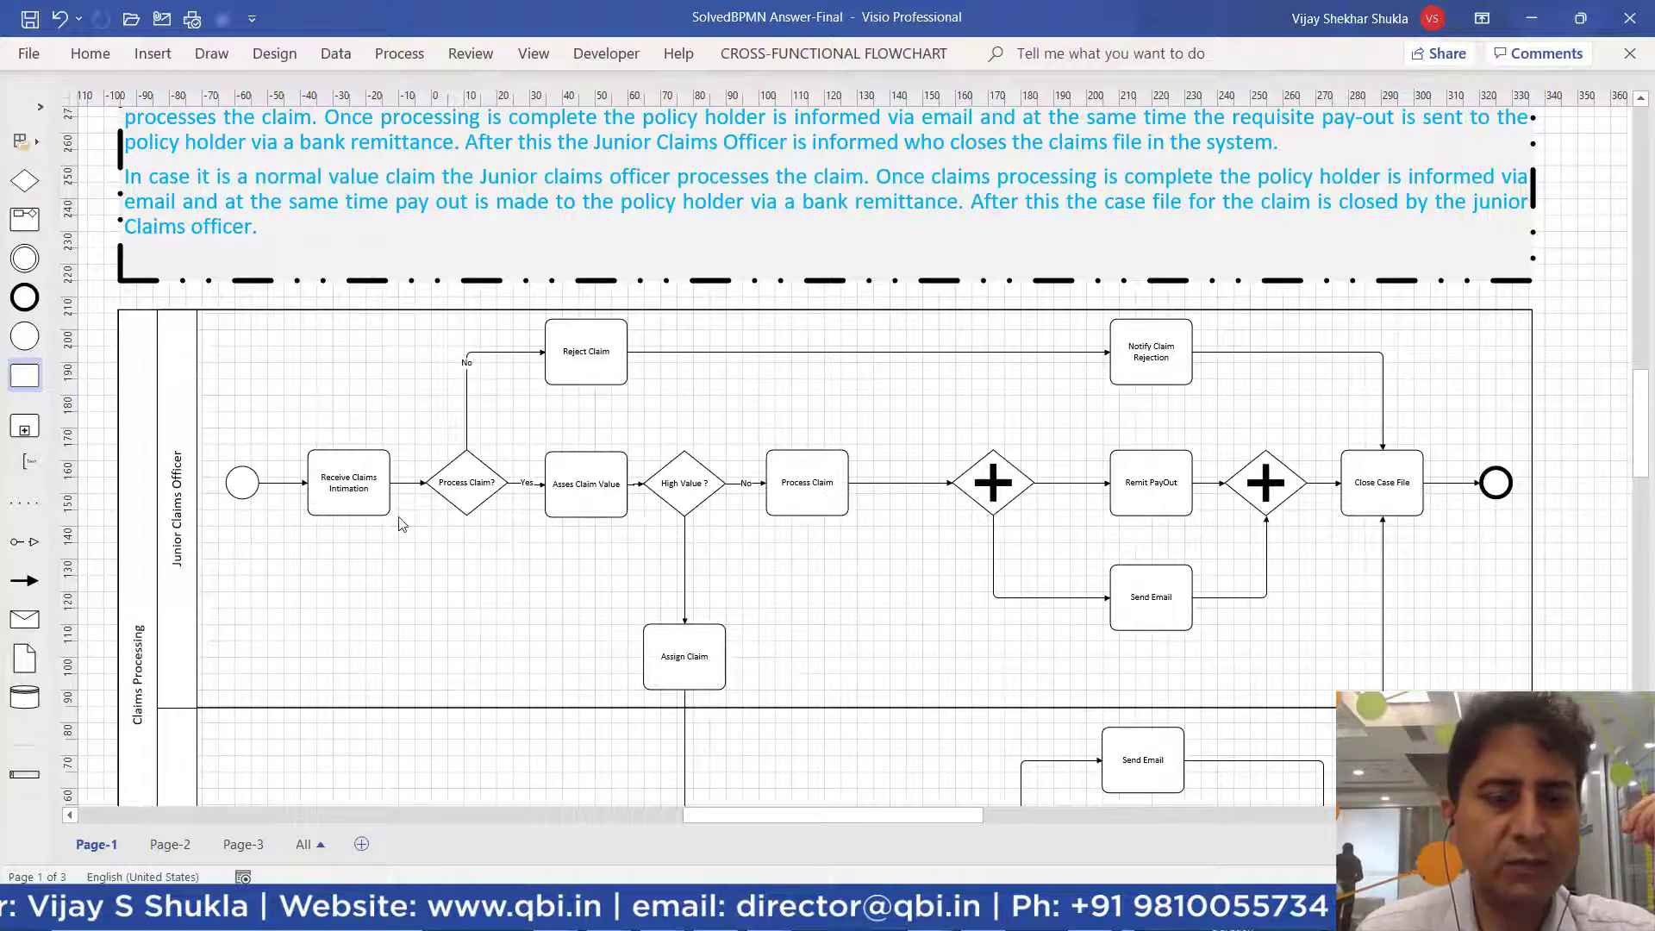
- Give the connector from High Value ? to Assign Claim the label 'Yes'
{"action": "left_click", "coordinate": [684, 562]}
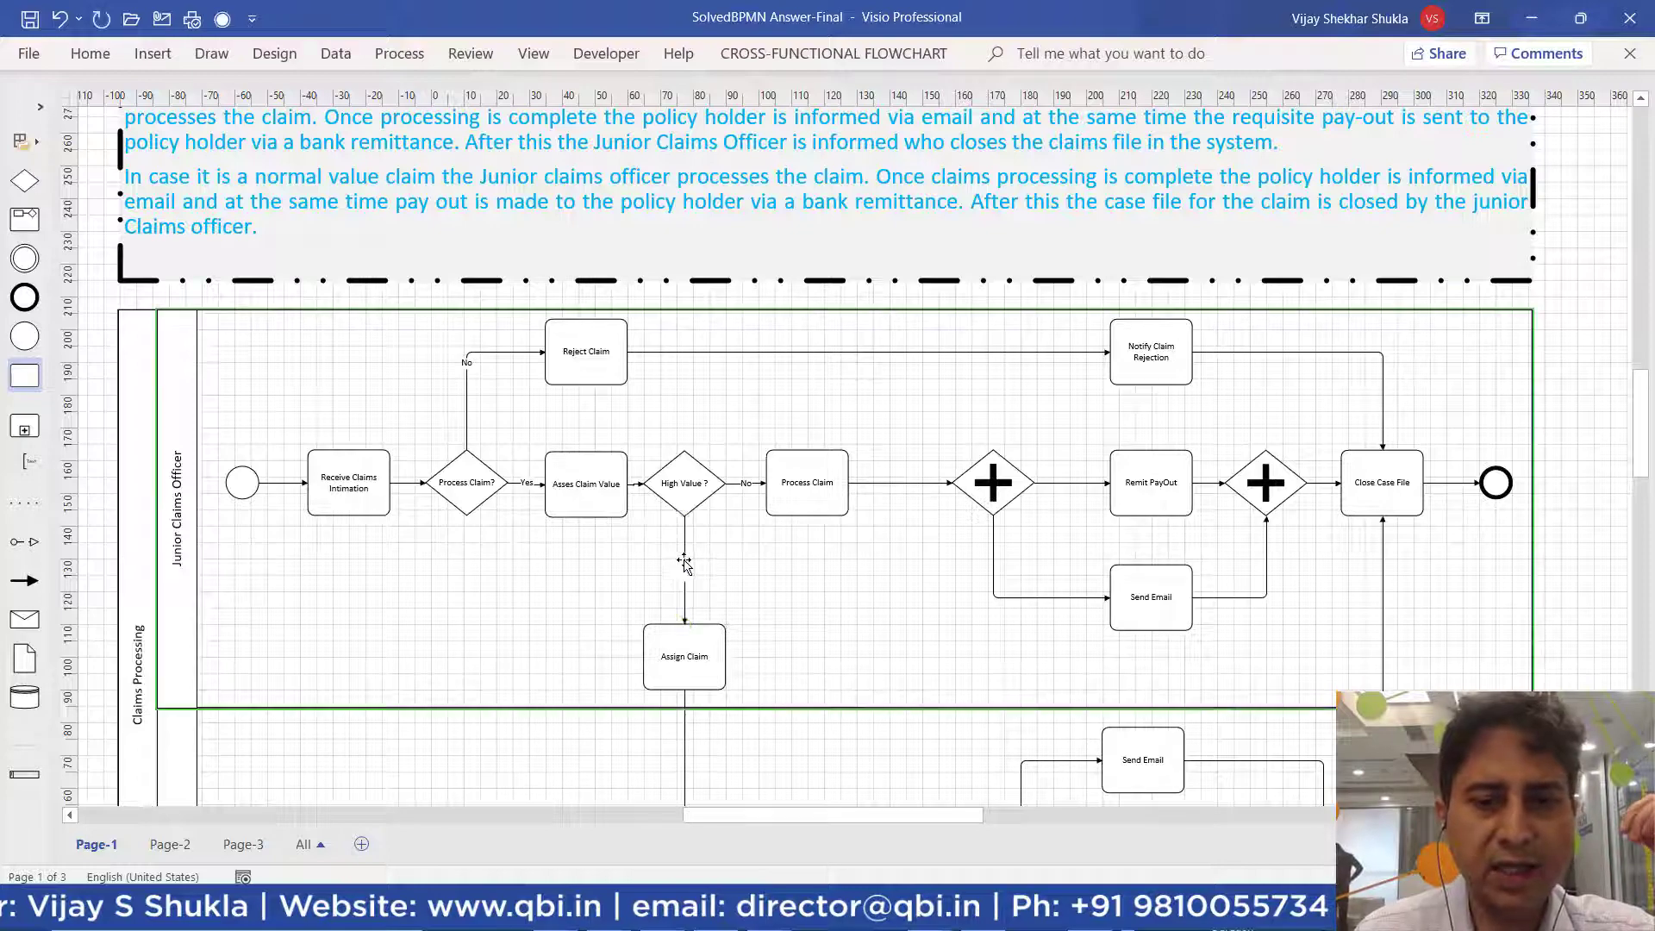
{"action": "scroll", "coordinate": [683, 562], "scroll_direction": "up", "scroll_amount": 2}
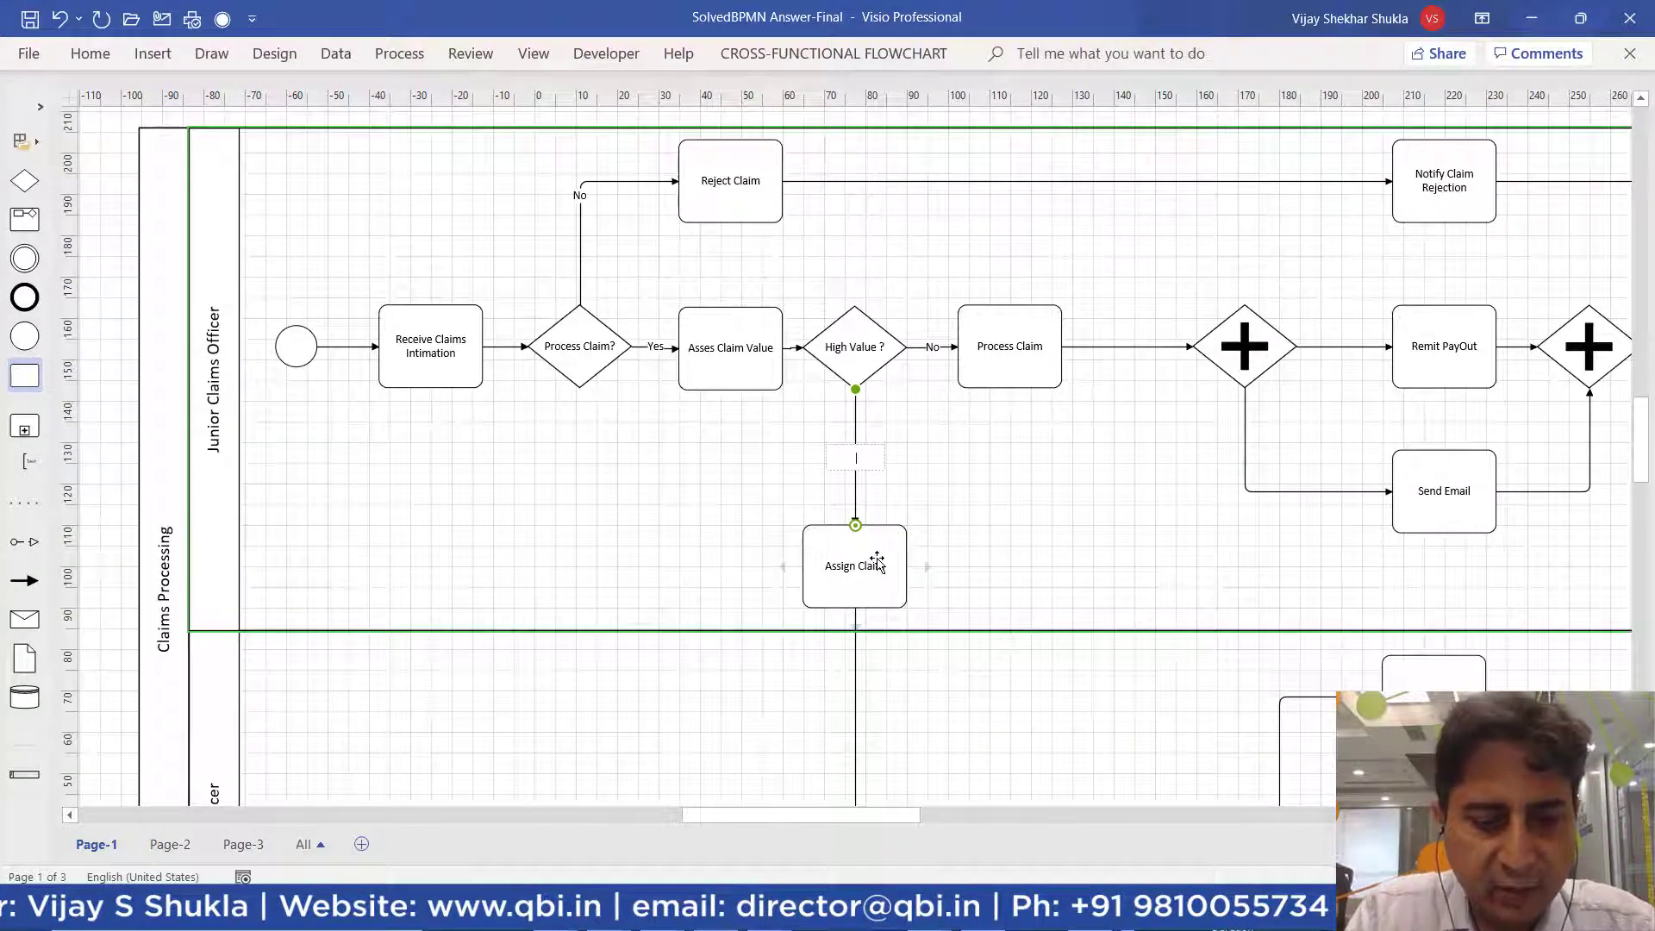
{"action": "type", "text": "Yes"}
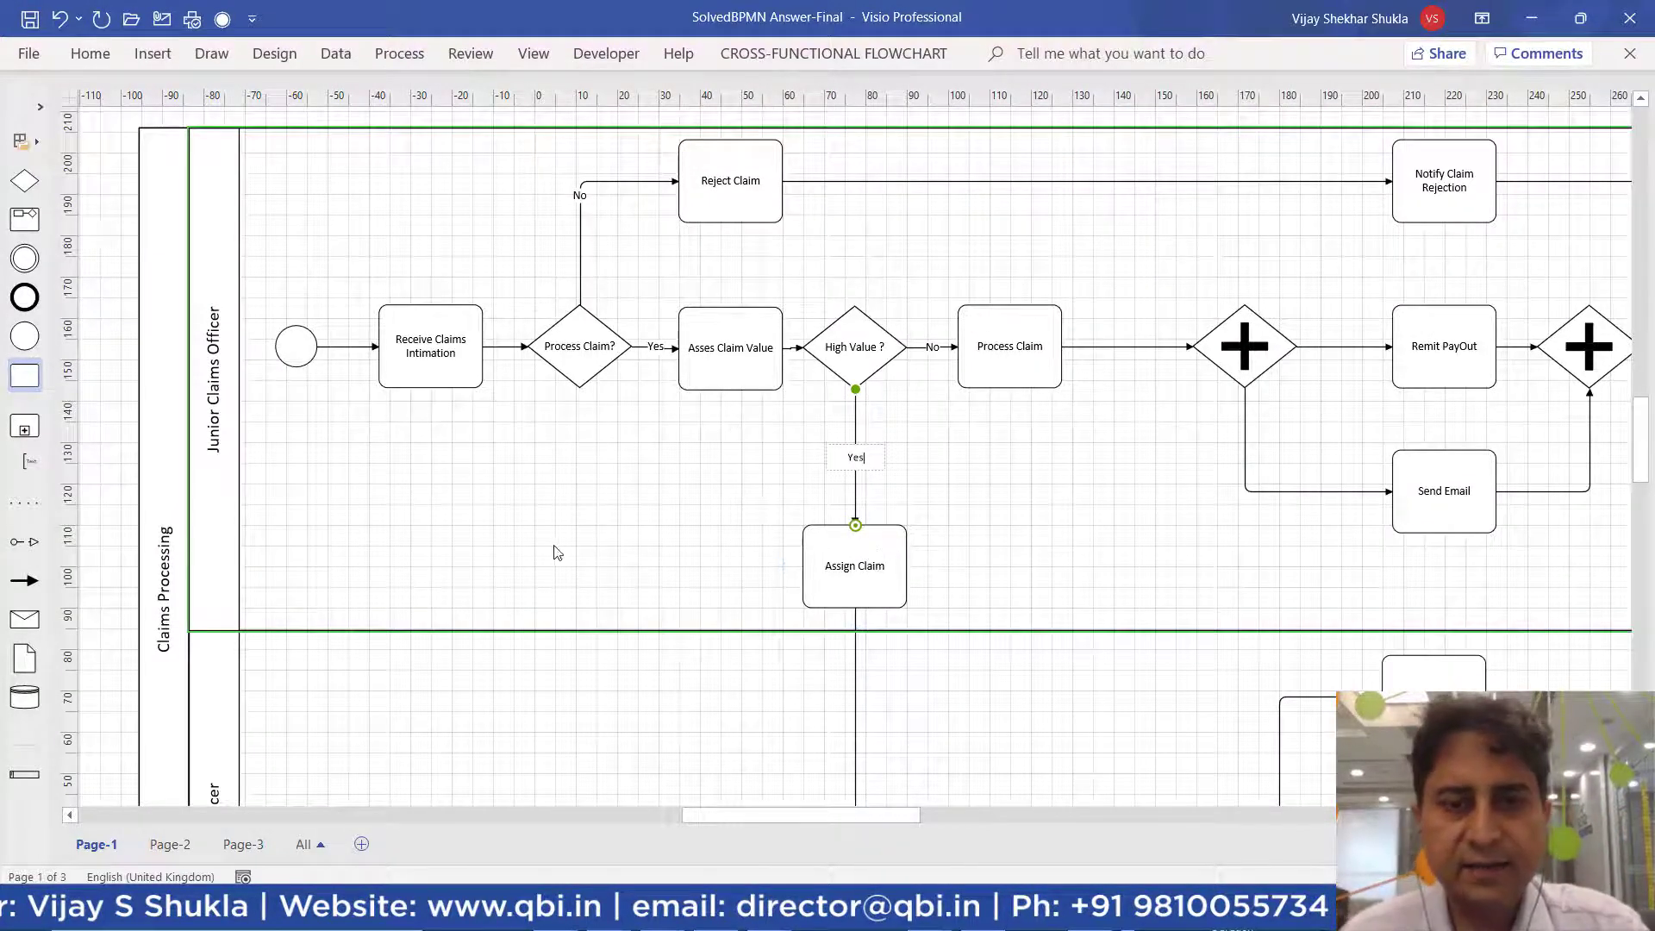
{"action": "left_click", "coordinate": [557, 552]}
{"action": "scroll", "coordinate": [1034, 431], "scroll_direction": "up", "scroll_amount": 5}
{"action": "scroll", "coordinate": [949, 621], "scroll_direction": "down", "scroll_amount": 1}
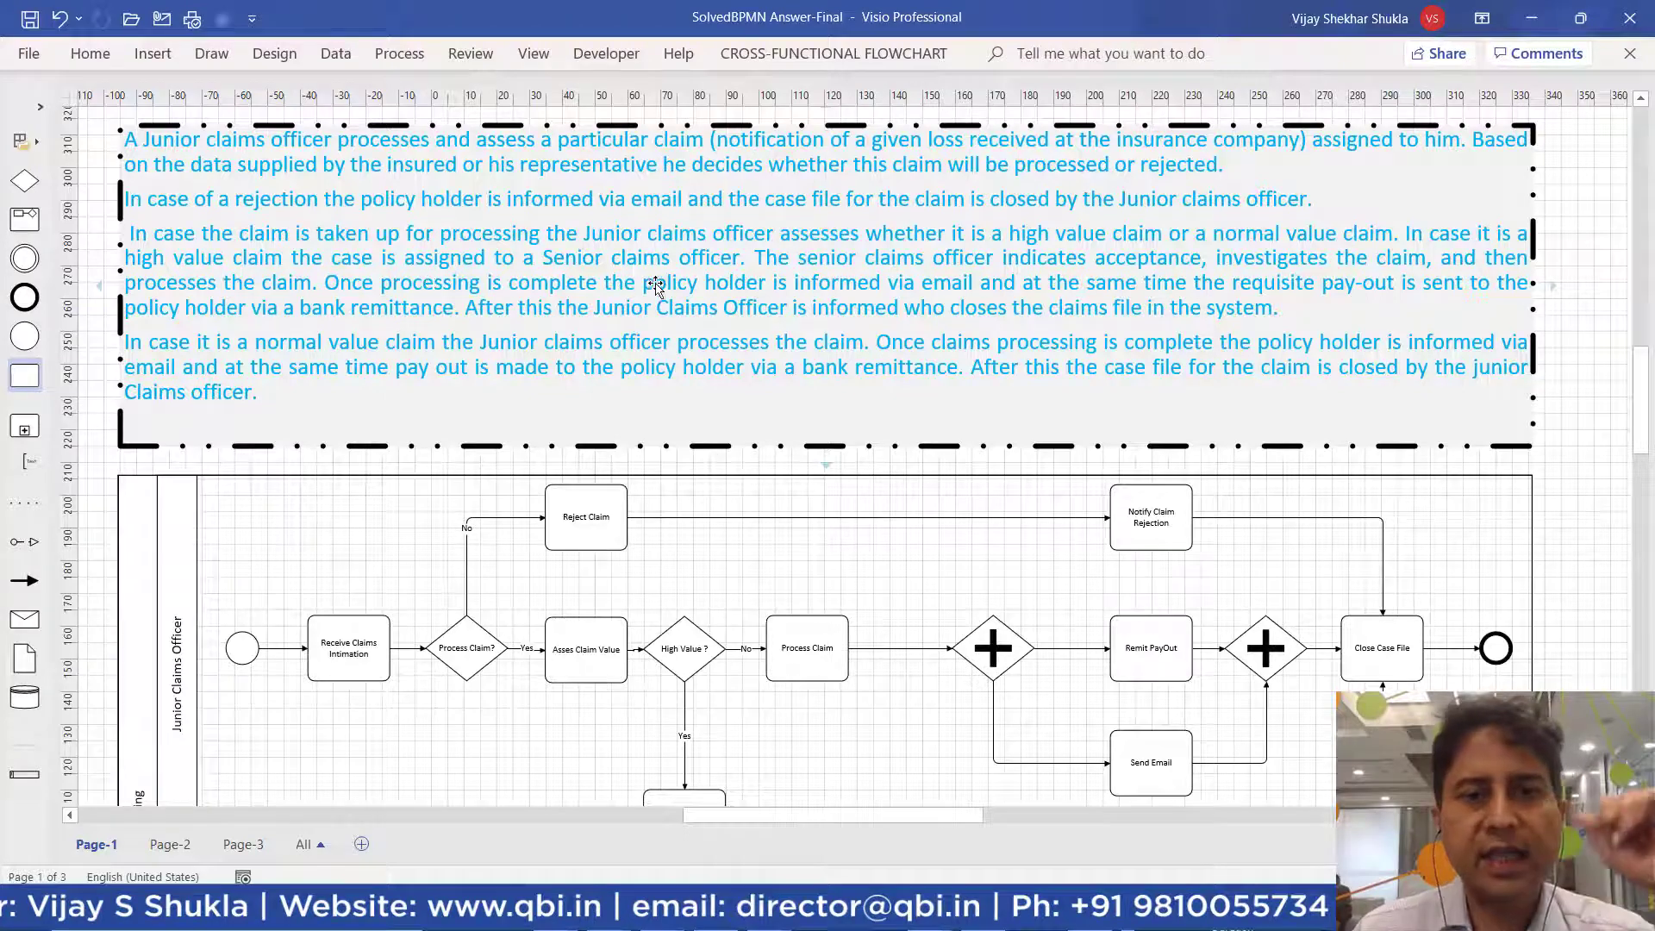
{"action": "scroll", "coordinate": [778, 483], "scroll_direction": "down", "scroll_amount": 5}
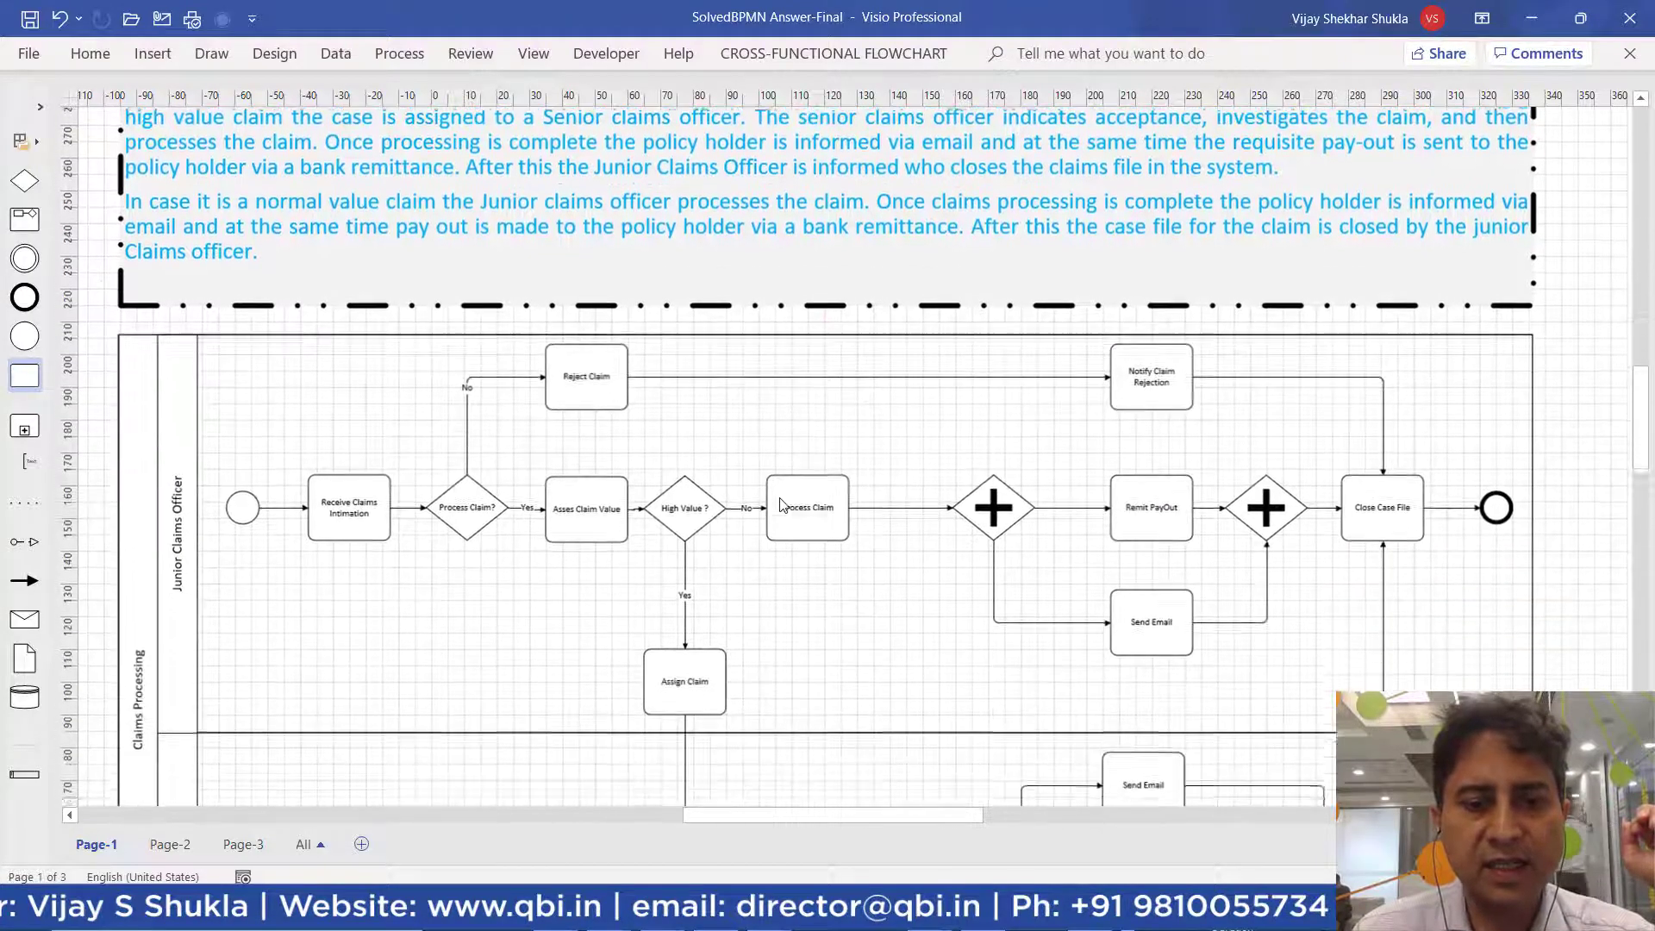
{"action": "scroll", "coordinate": [782, 504], "scroll_direction": "down", "scroll_amount": 2}
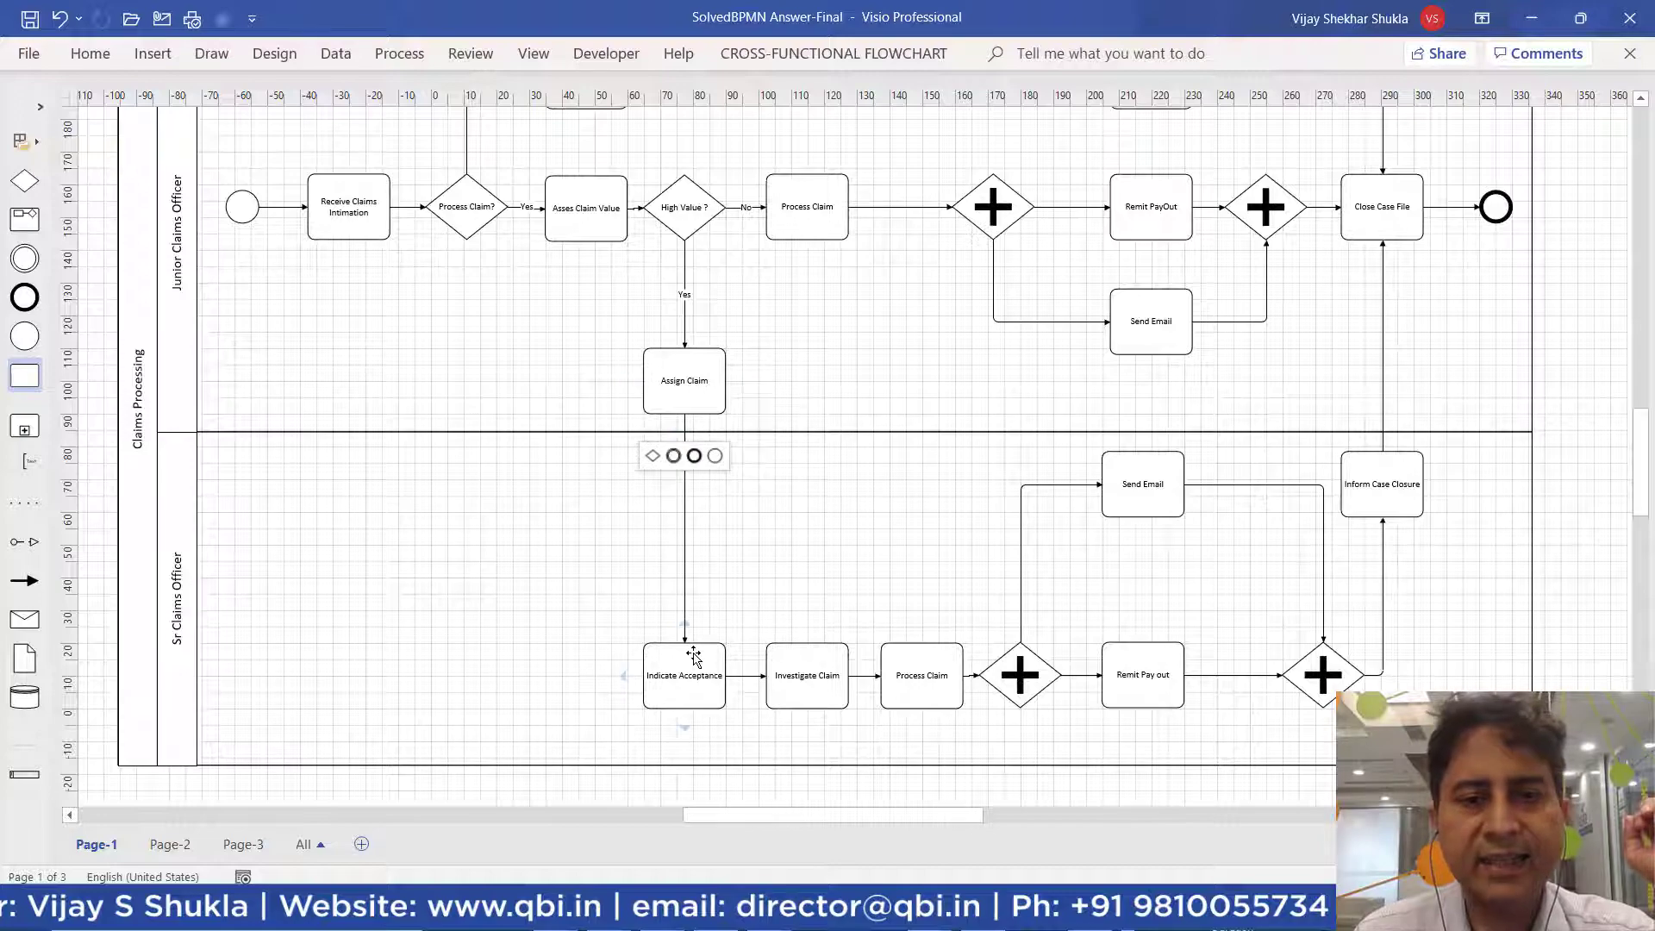
{"action": "scroll", "coordinate": [537, 625], "scroll_direction": "up", "scroll_amount": 1}
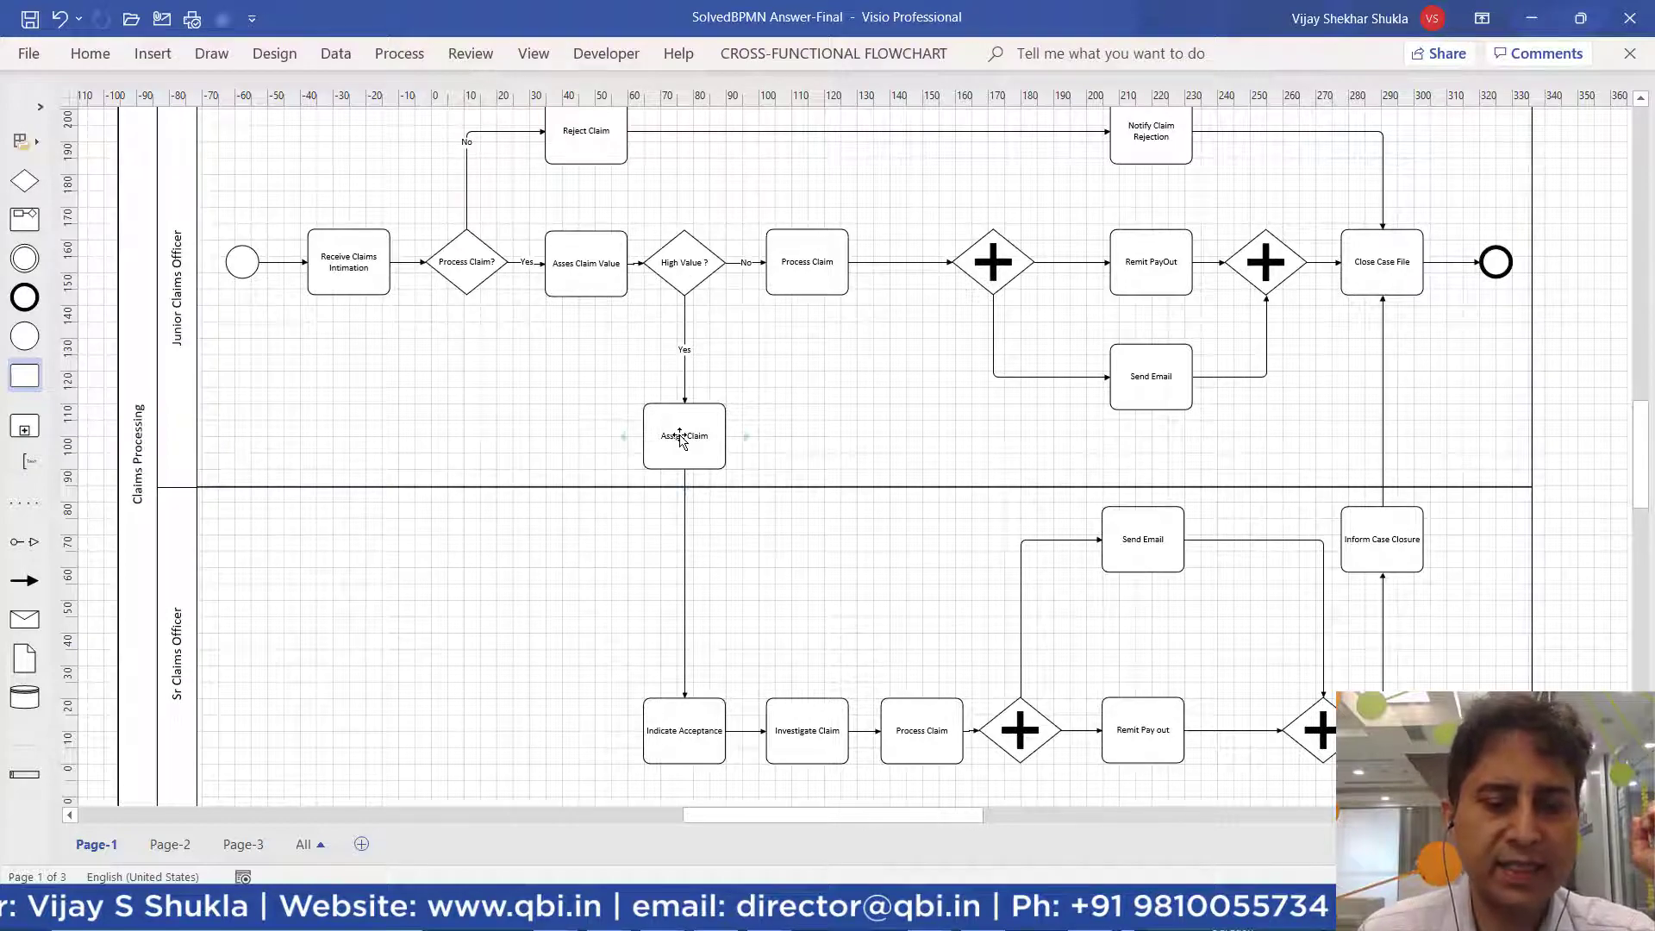
{"action": "scroll", "coordinate": [676, 730], "scroll_direction": "up", "scroll_amount": 5}
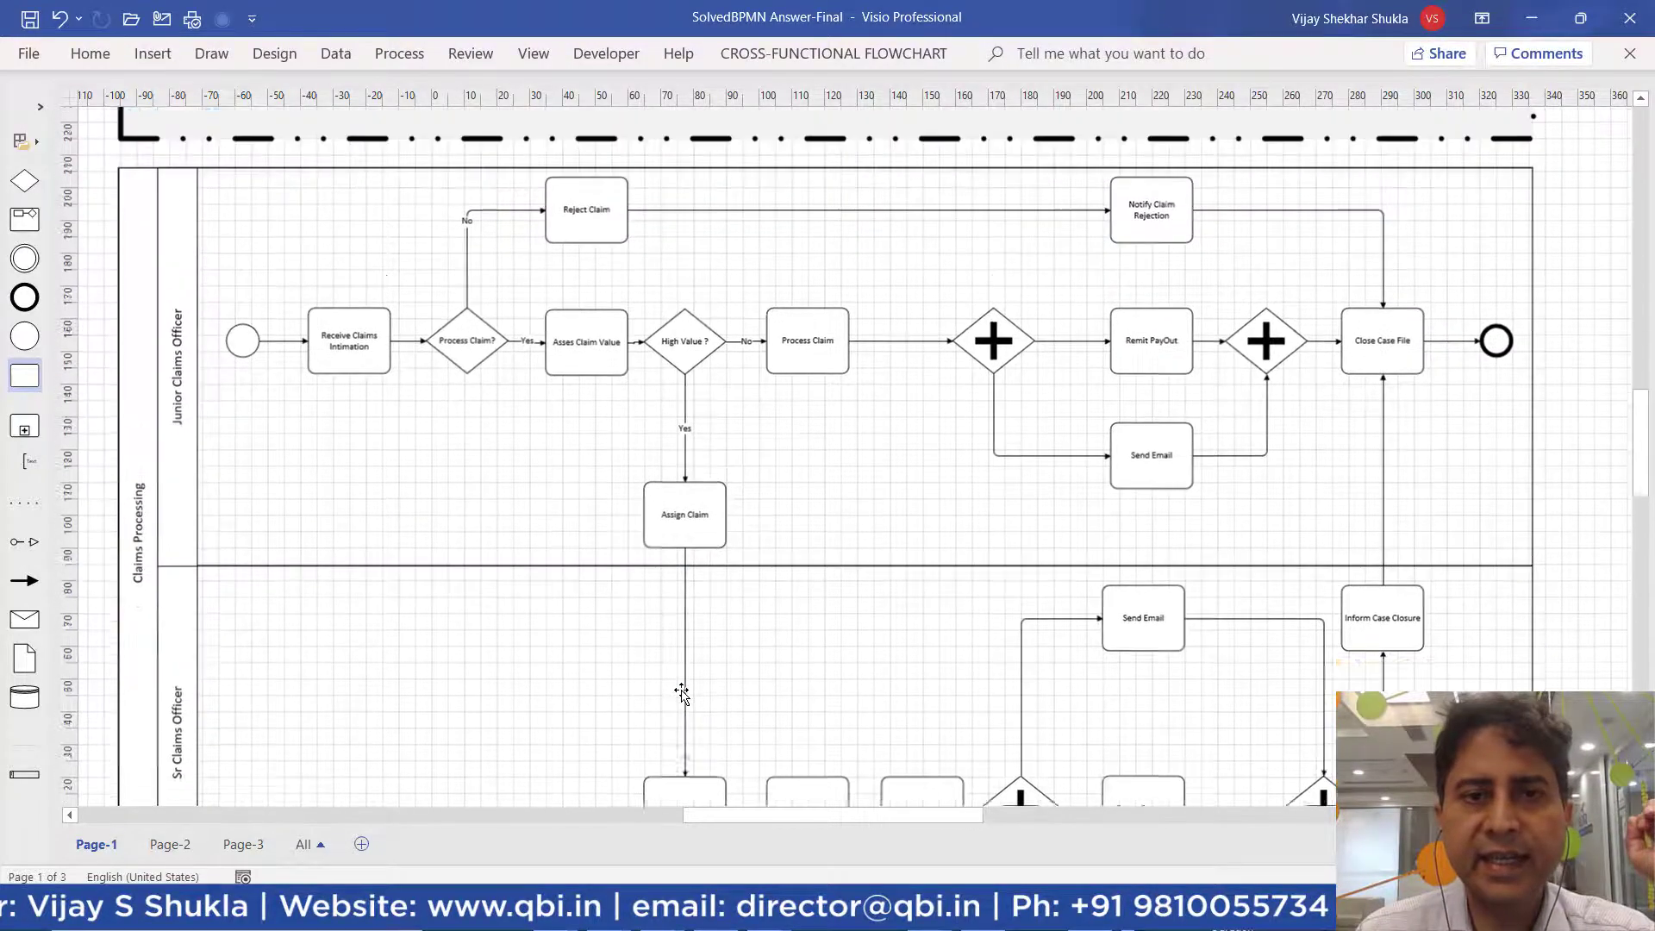
{"action": "scroll", "coordinate": [681, 690], "scroll_direction": "up", "scroll_amount": 2}
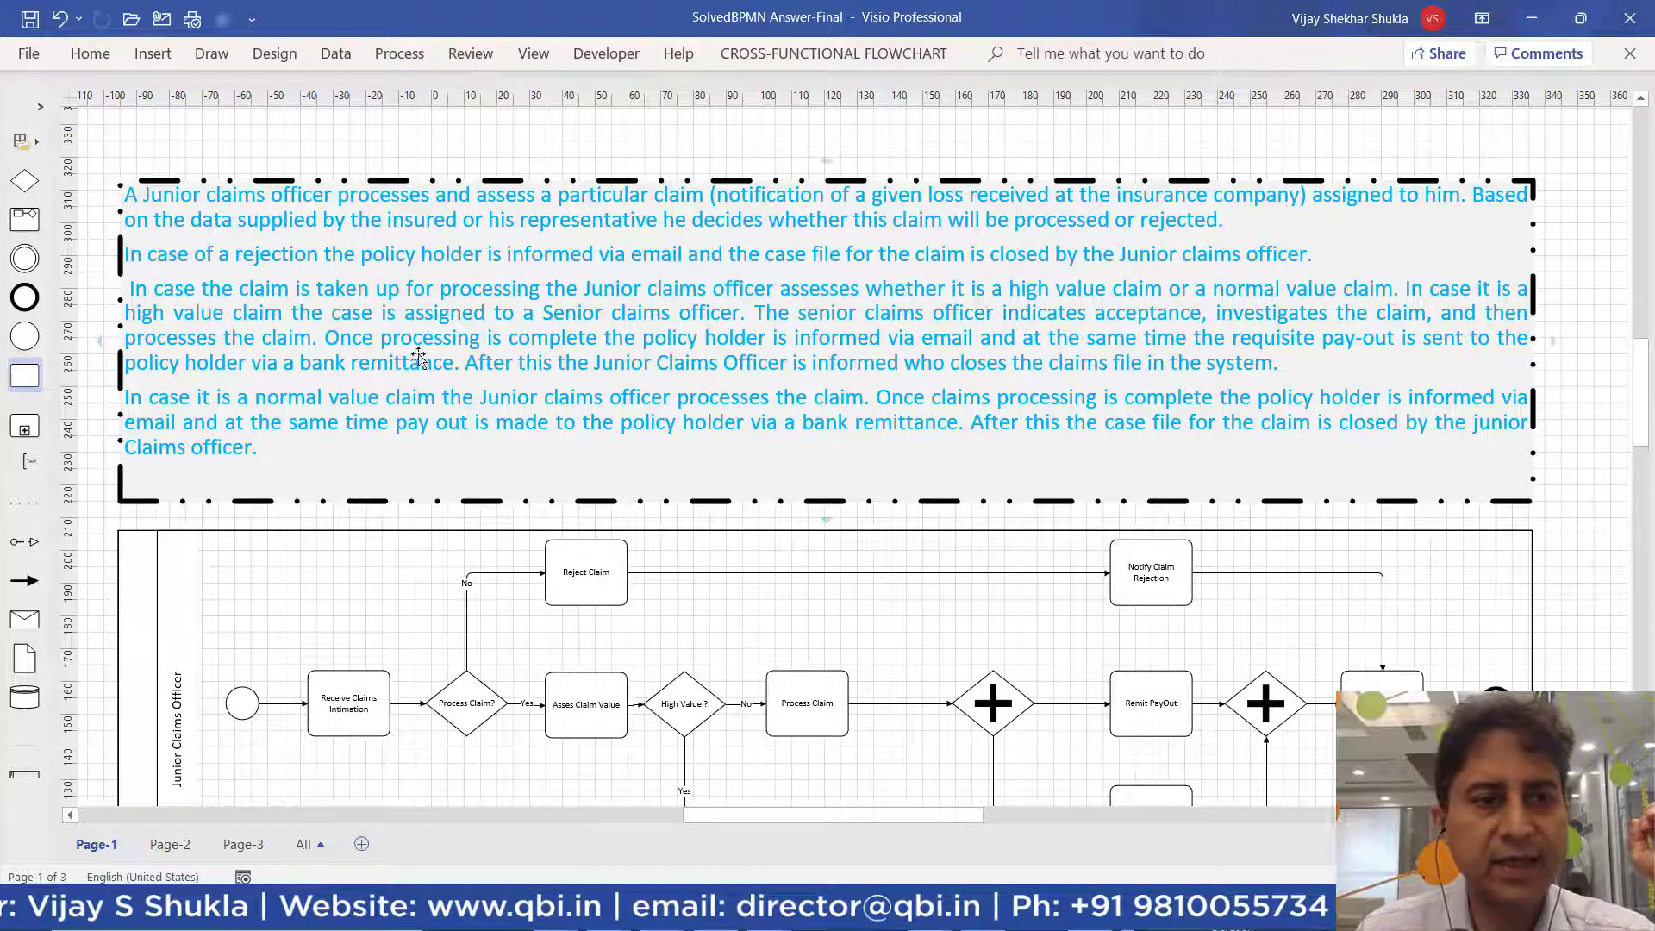
{"action": "scroll", "coordinate": [471, 642], "scroll_direction": "down", "scroll_amount": 4}
{"action": "scroll", "coordinate": [471, 642], "scroll_direction": "down", "scroll_amount": 4}
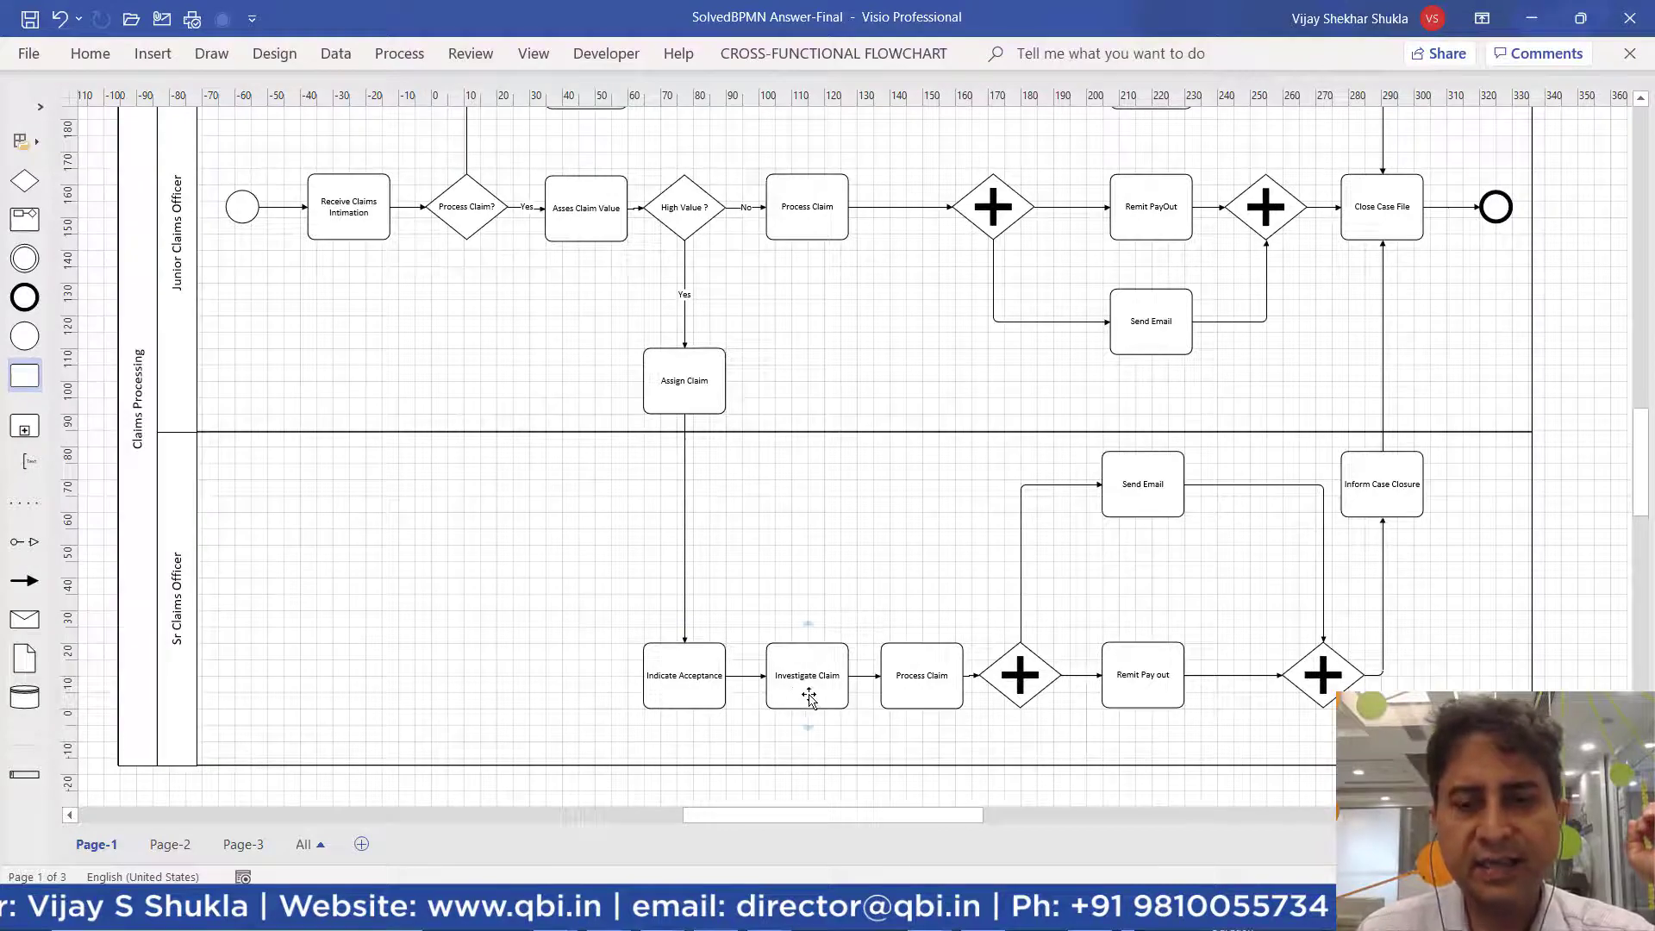
{"action": "scroll", "coordinate": [896, 698], "scroll_direction": "up", "scroll_amount": 10}
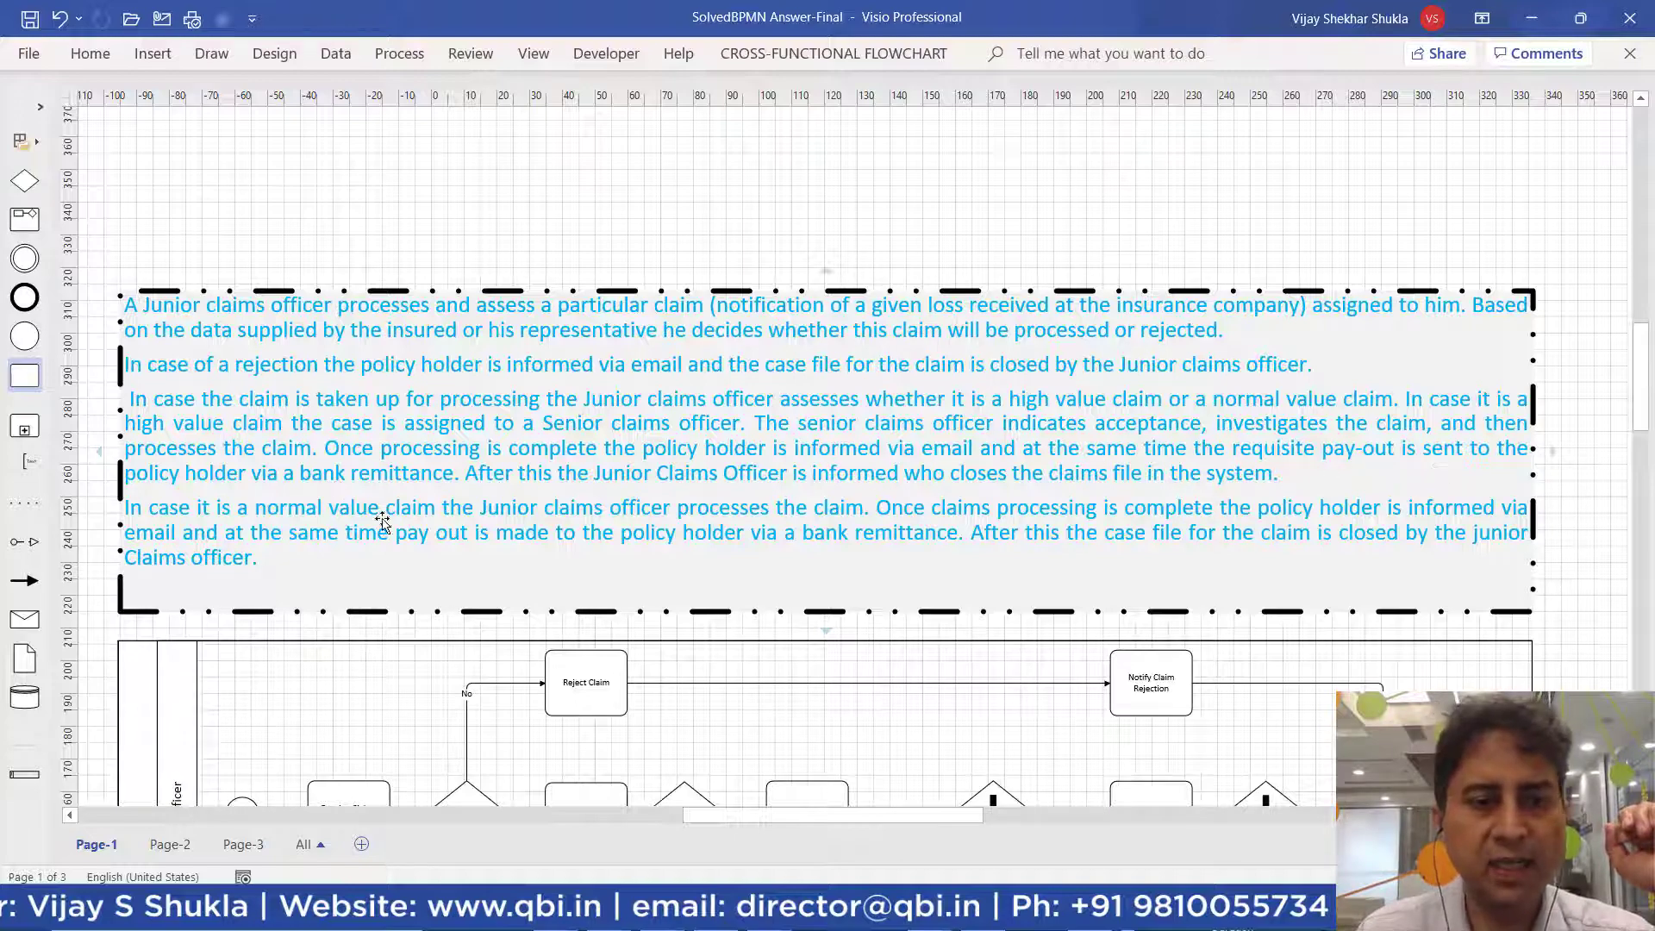
{"action": "scroll", "coordinate": [450, 482], "scroll_direction": "down", "scroll_amount": 10}
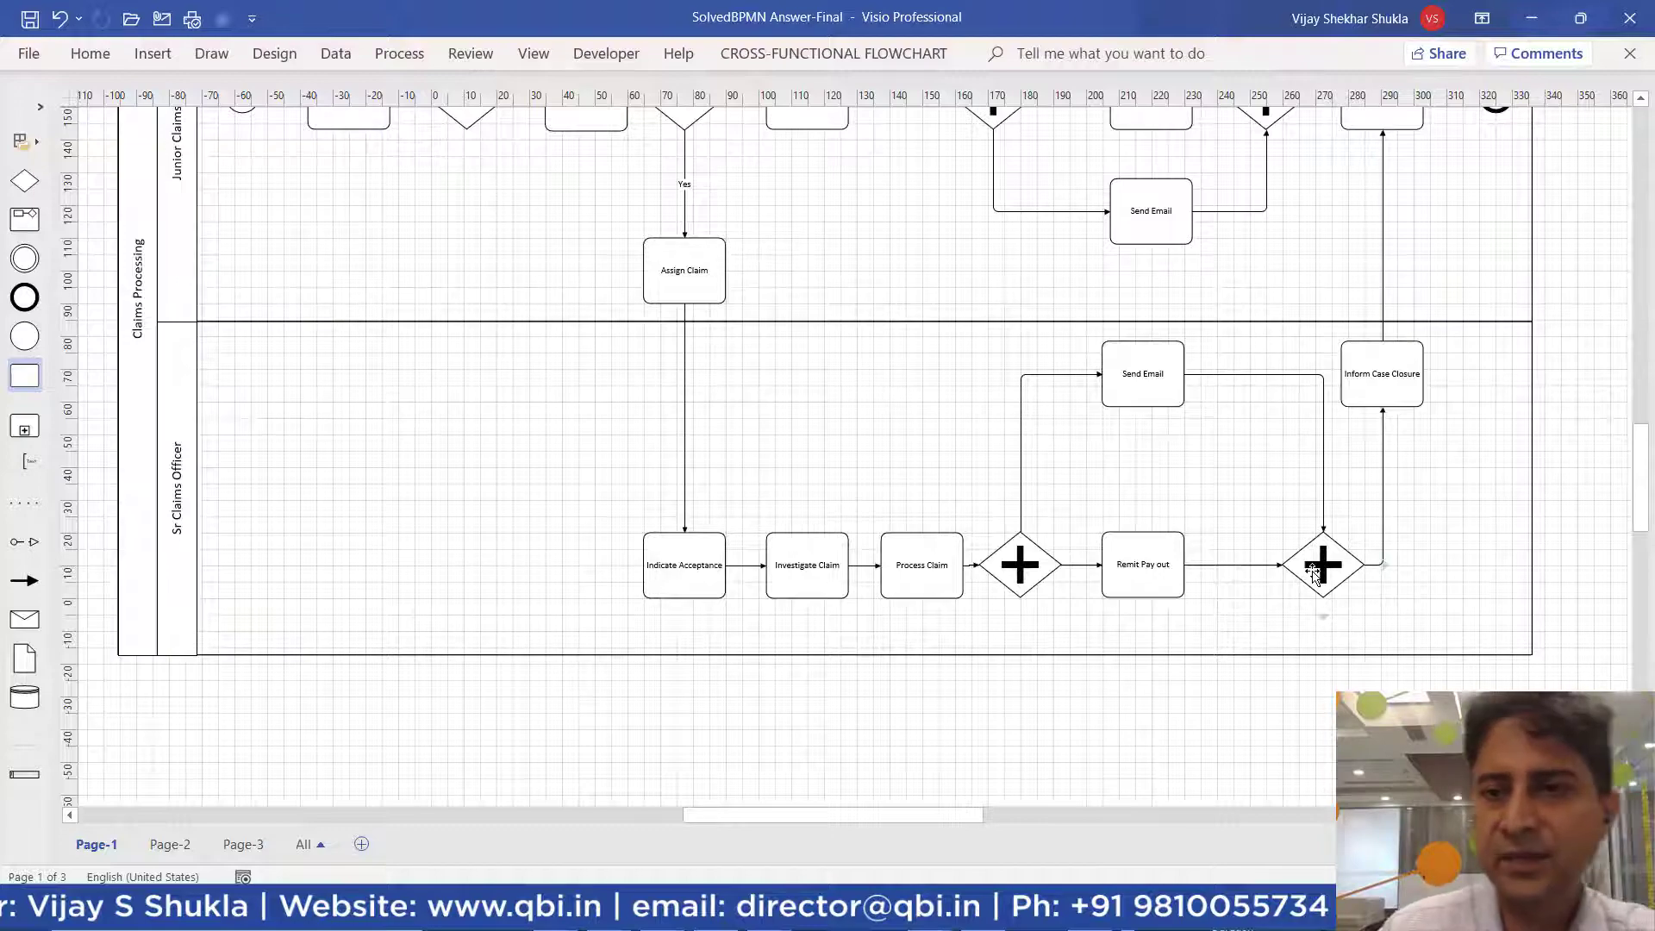
{"action": "mouse_move", "coordinate": [1381, 576]}
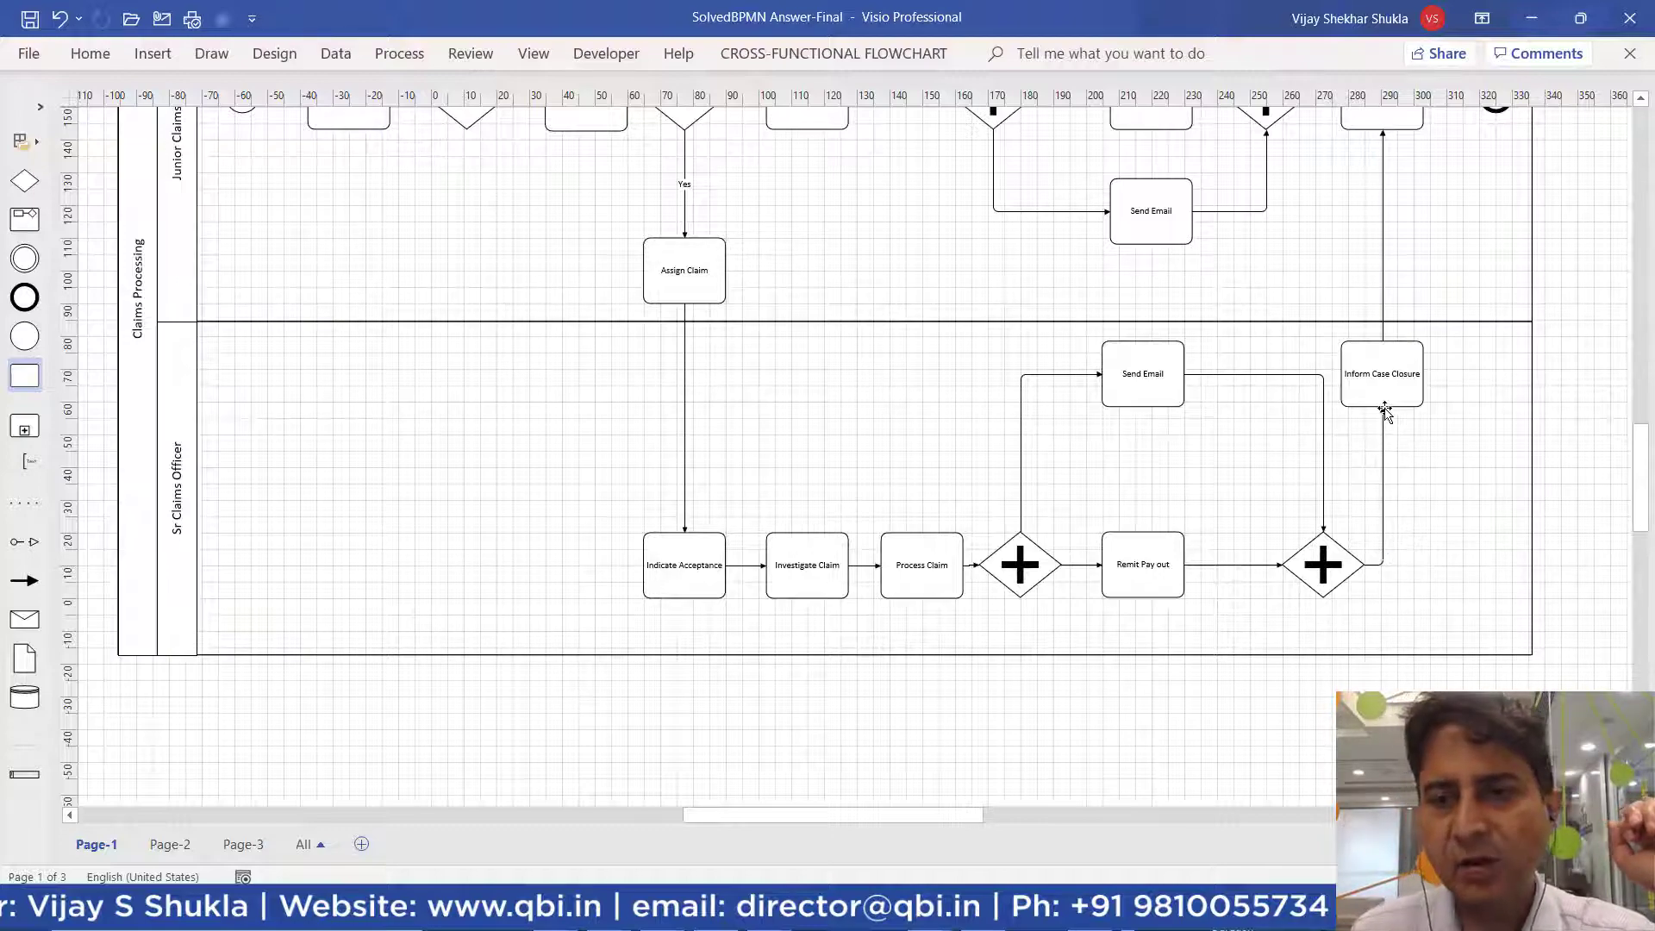
{"action": "scroll", "coordinate": [1385, 413], "scroll_direction": "up", "scroll_amount": 4}
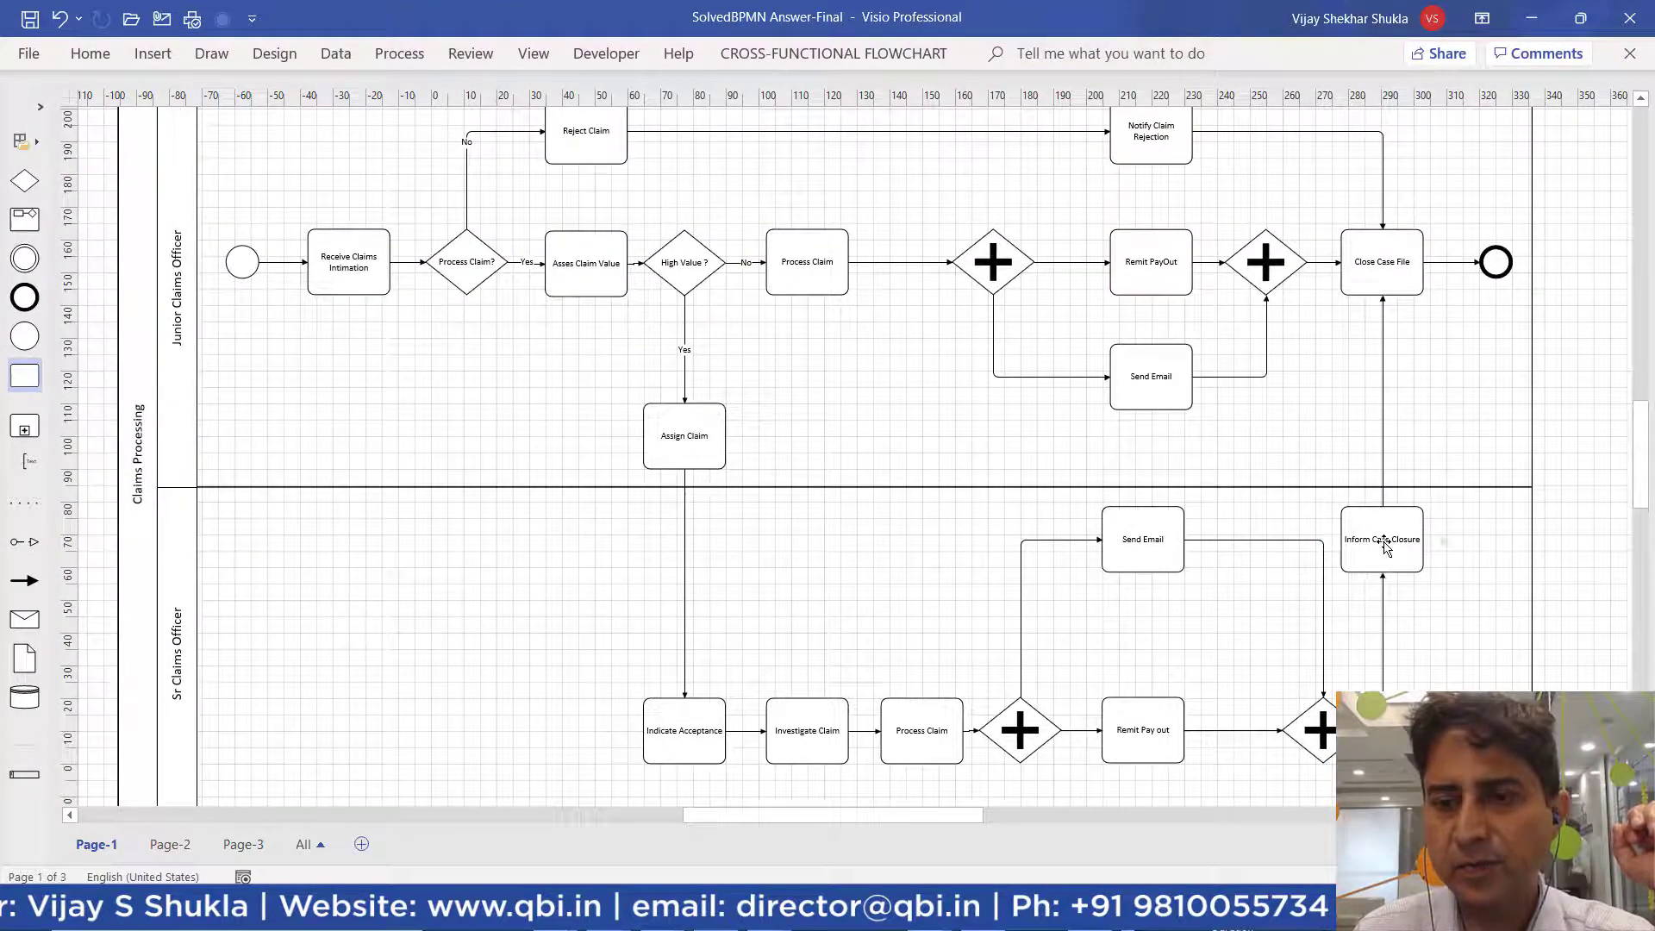
- Replace the Inform Case Closure task text with 'Complete Claims Processing' in the Sr Claims Officer lane
{"action": "double_click", "coordinate": [1385, 547]}
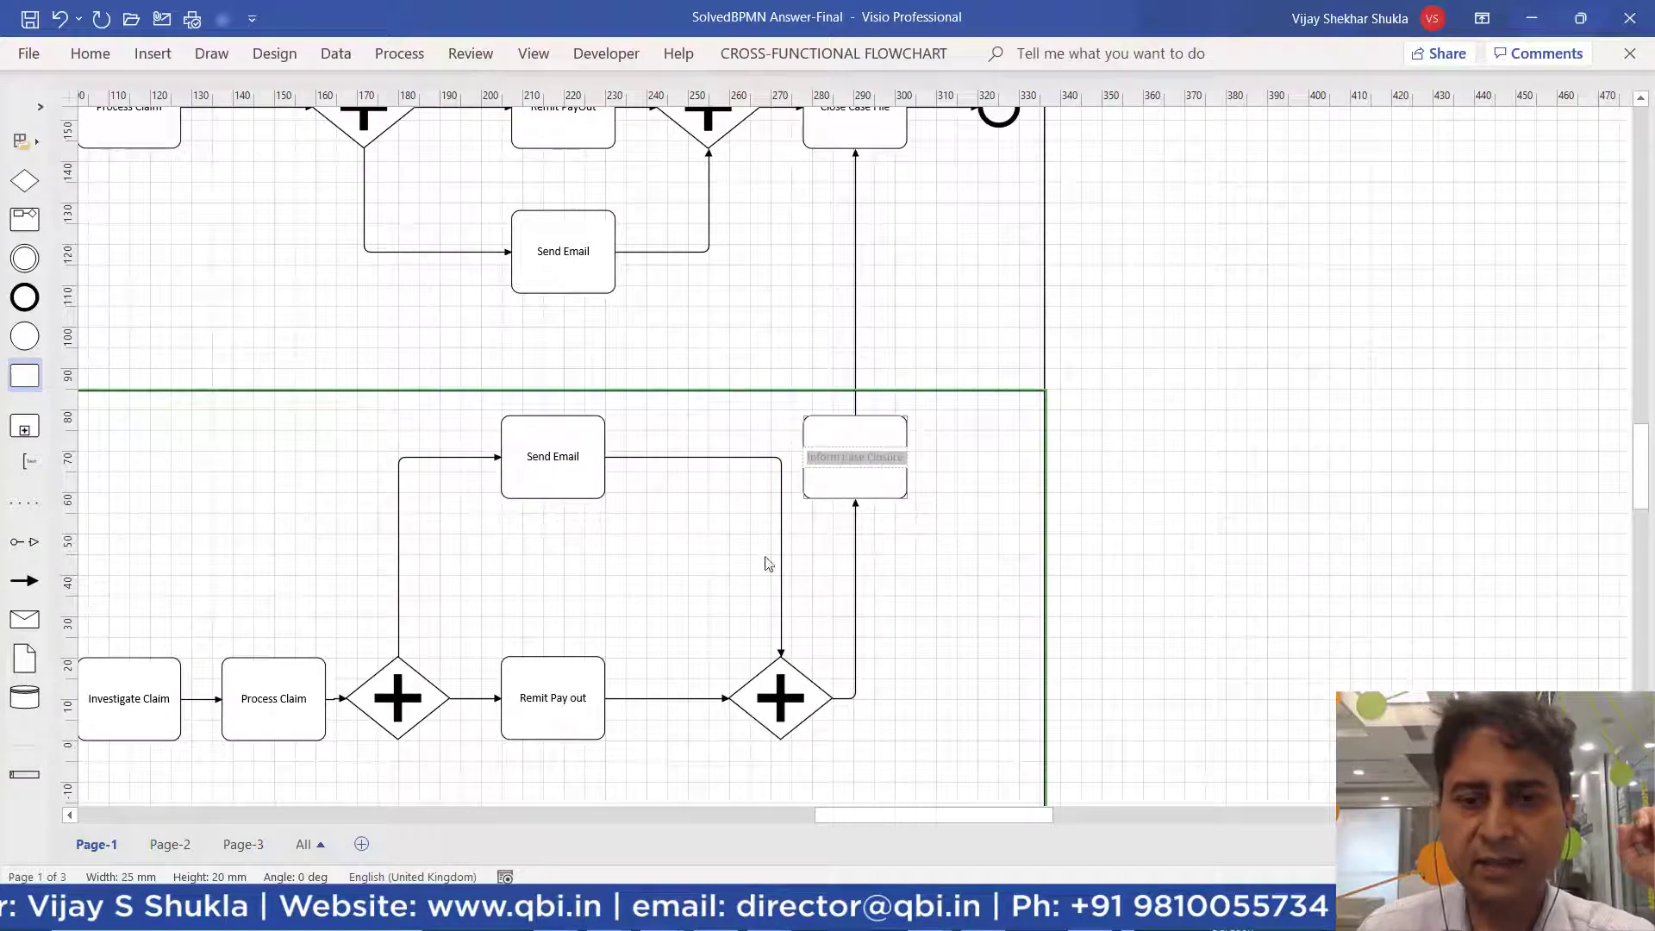
{"action": "left_click_drag", "start_coordinate": [933, 815], "coordinate": [816, 814]}
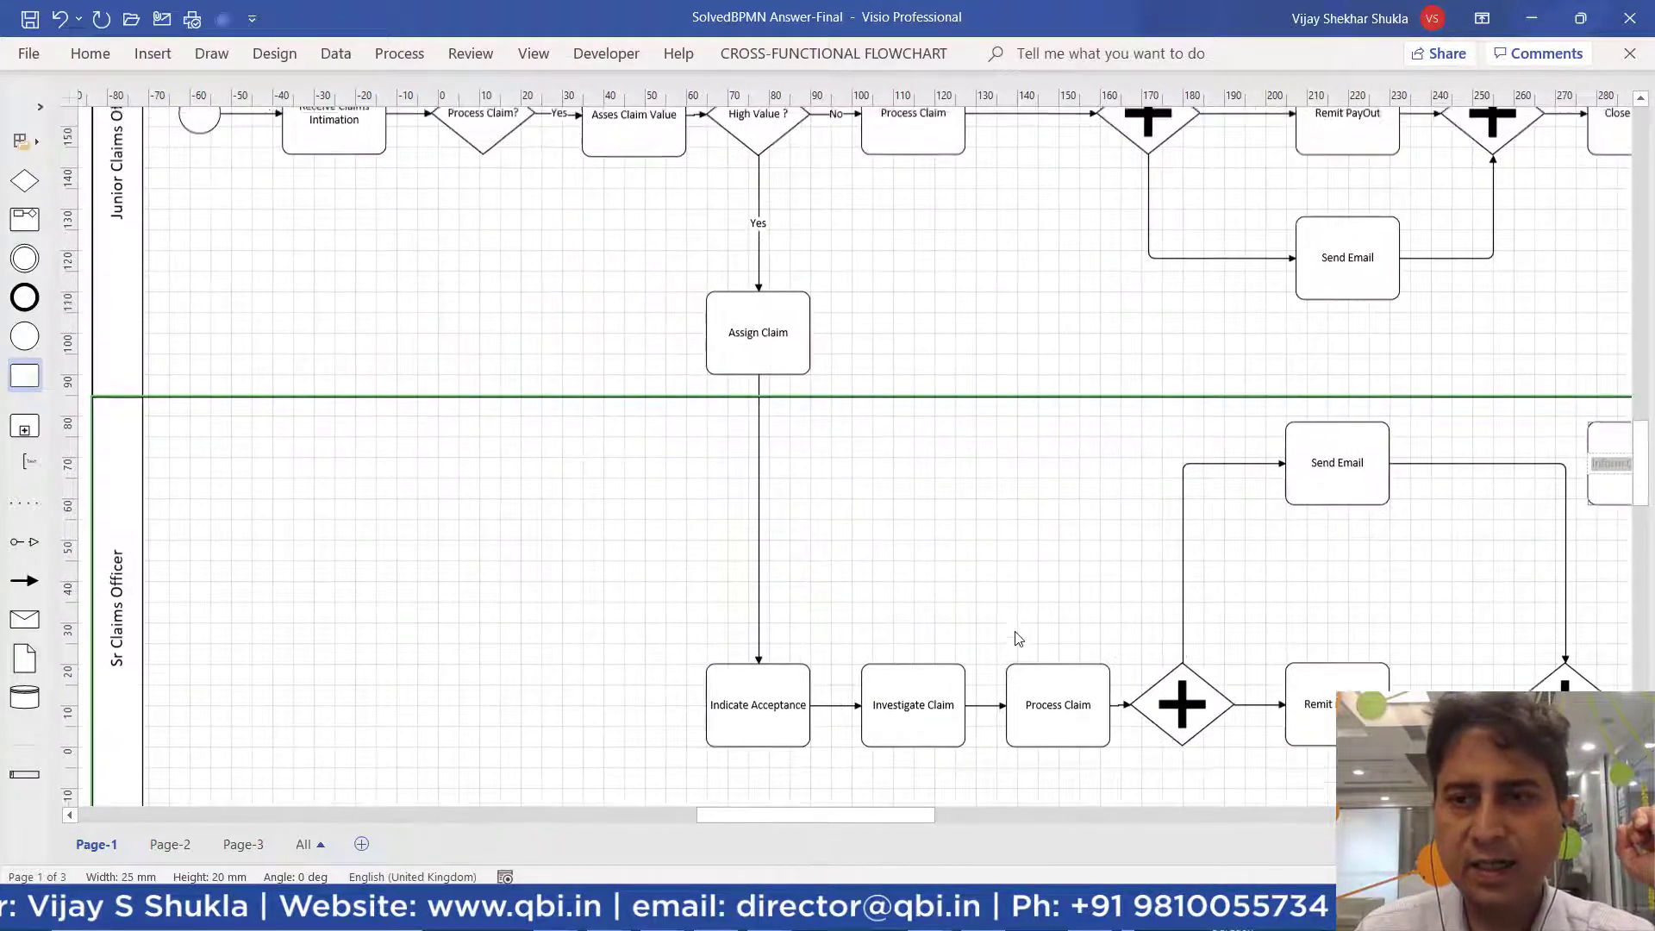
{"action": "scroll", "coordinate": [1017, 638], "scroll_direction": "up", "scroll_amount": 8}
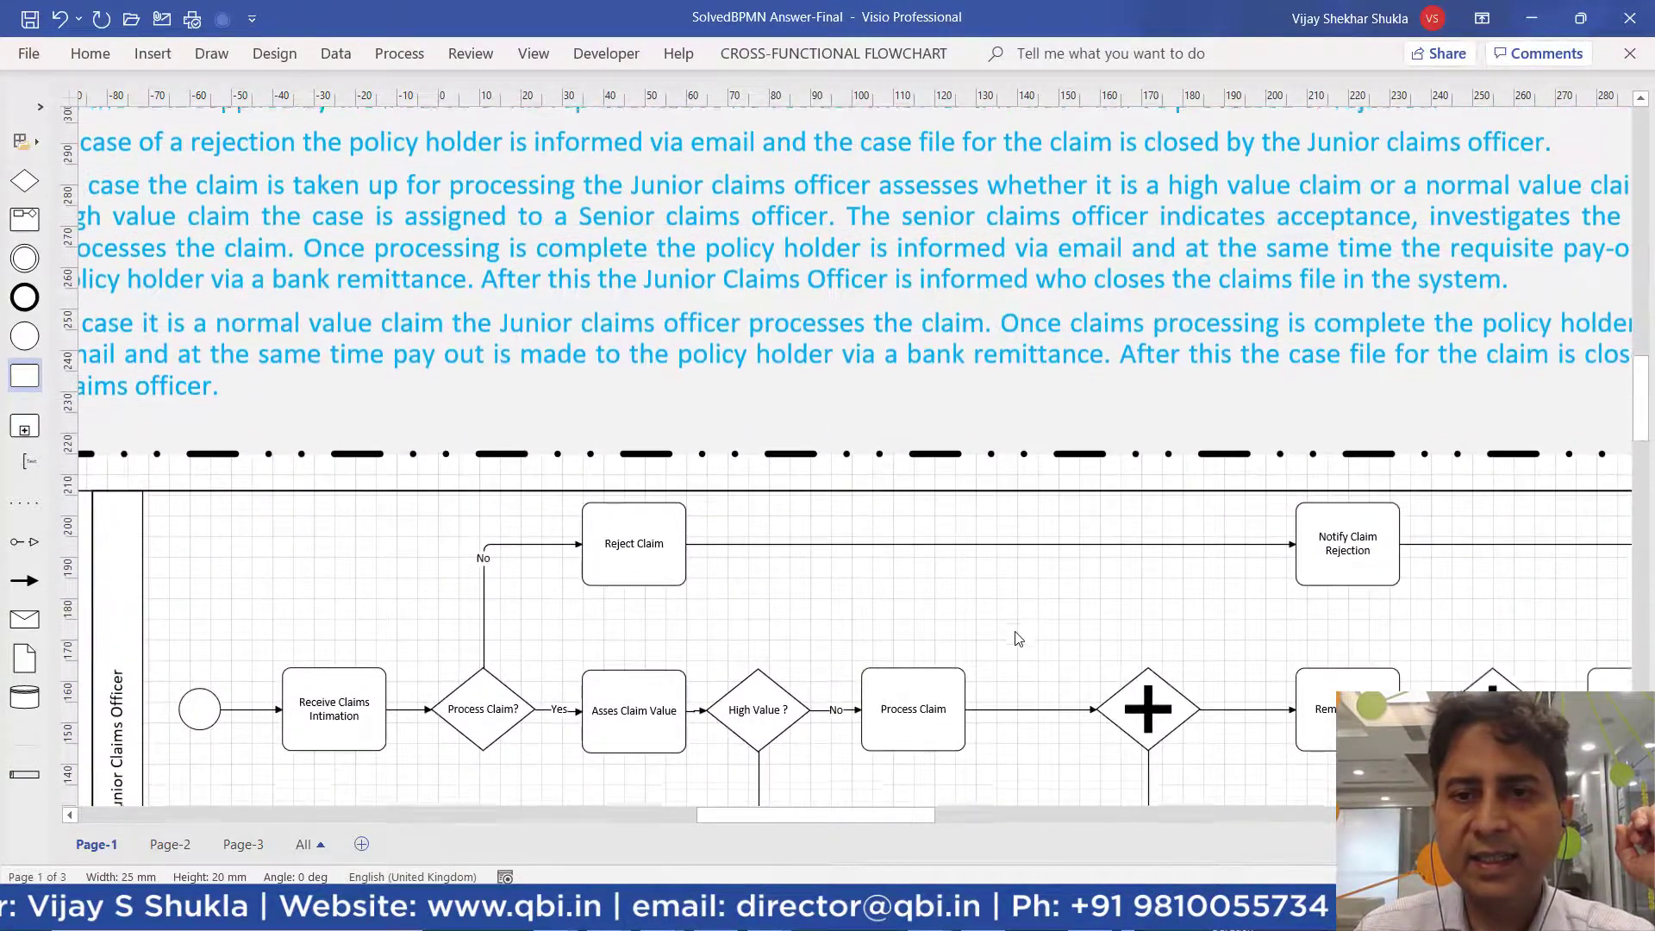
{"action": "scroll", "coordinate": [1017, 638], "scroll_direction": "up", "scroll_amount": 2}
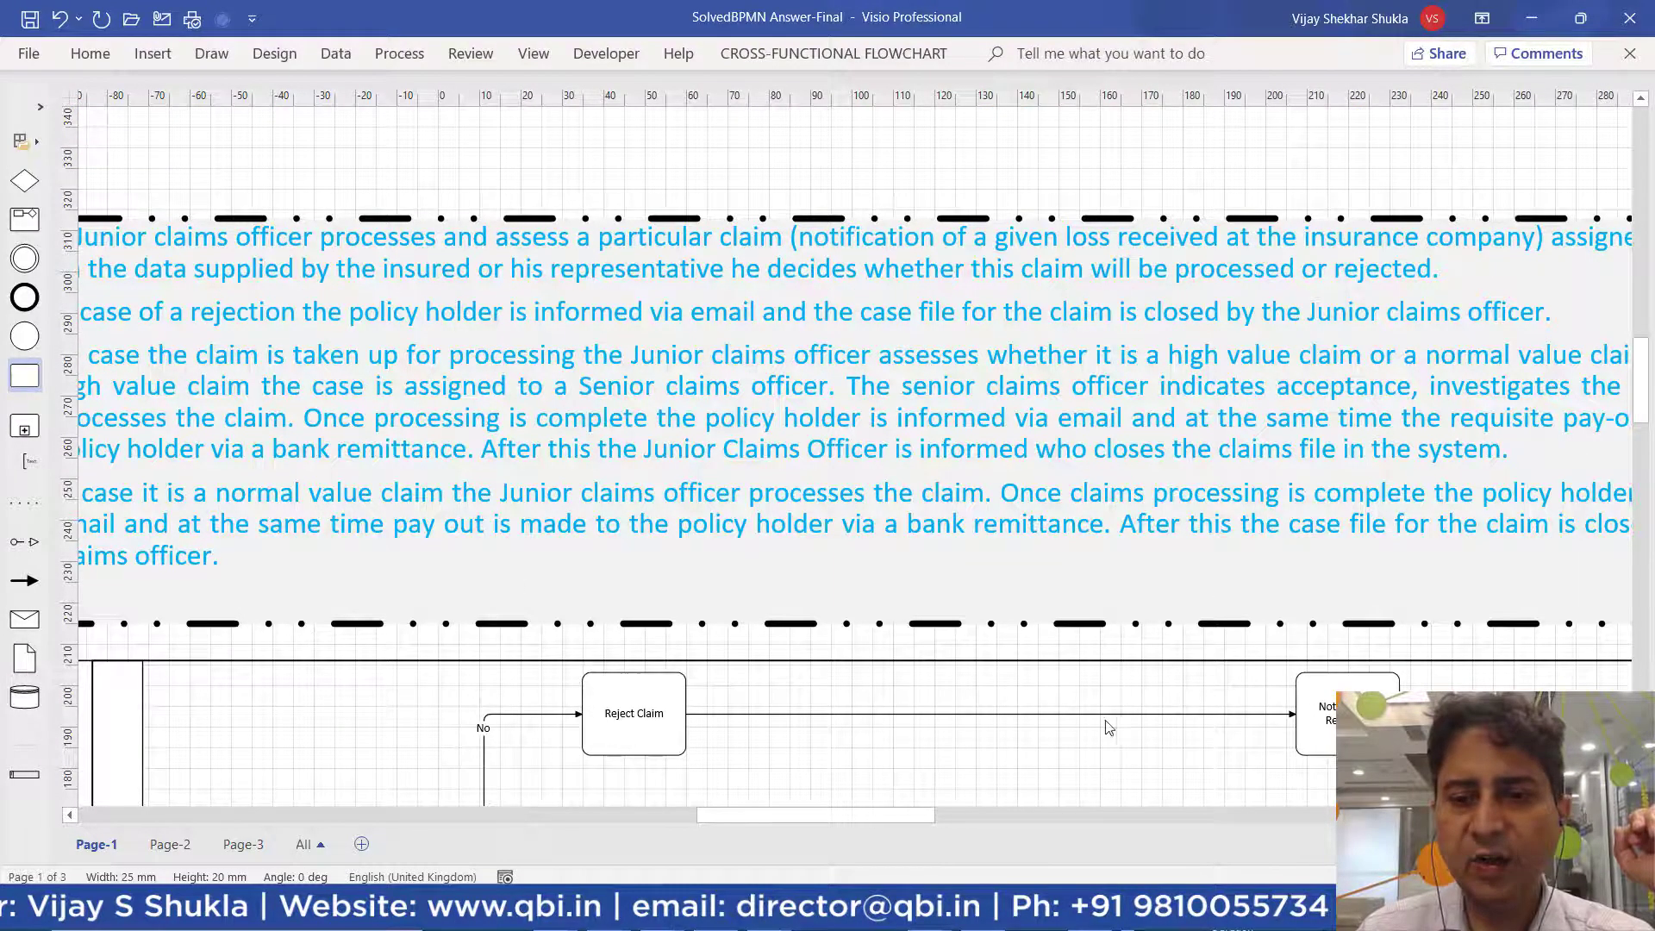
{"action": "scroll", "coordinate": [1086, 707], "scroll_direction": "down", "scroll_amount": 6}
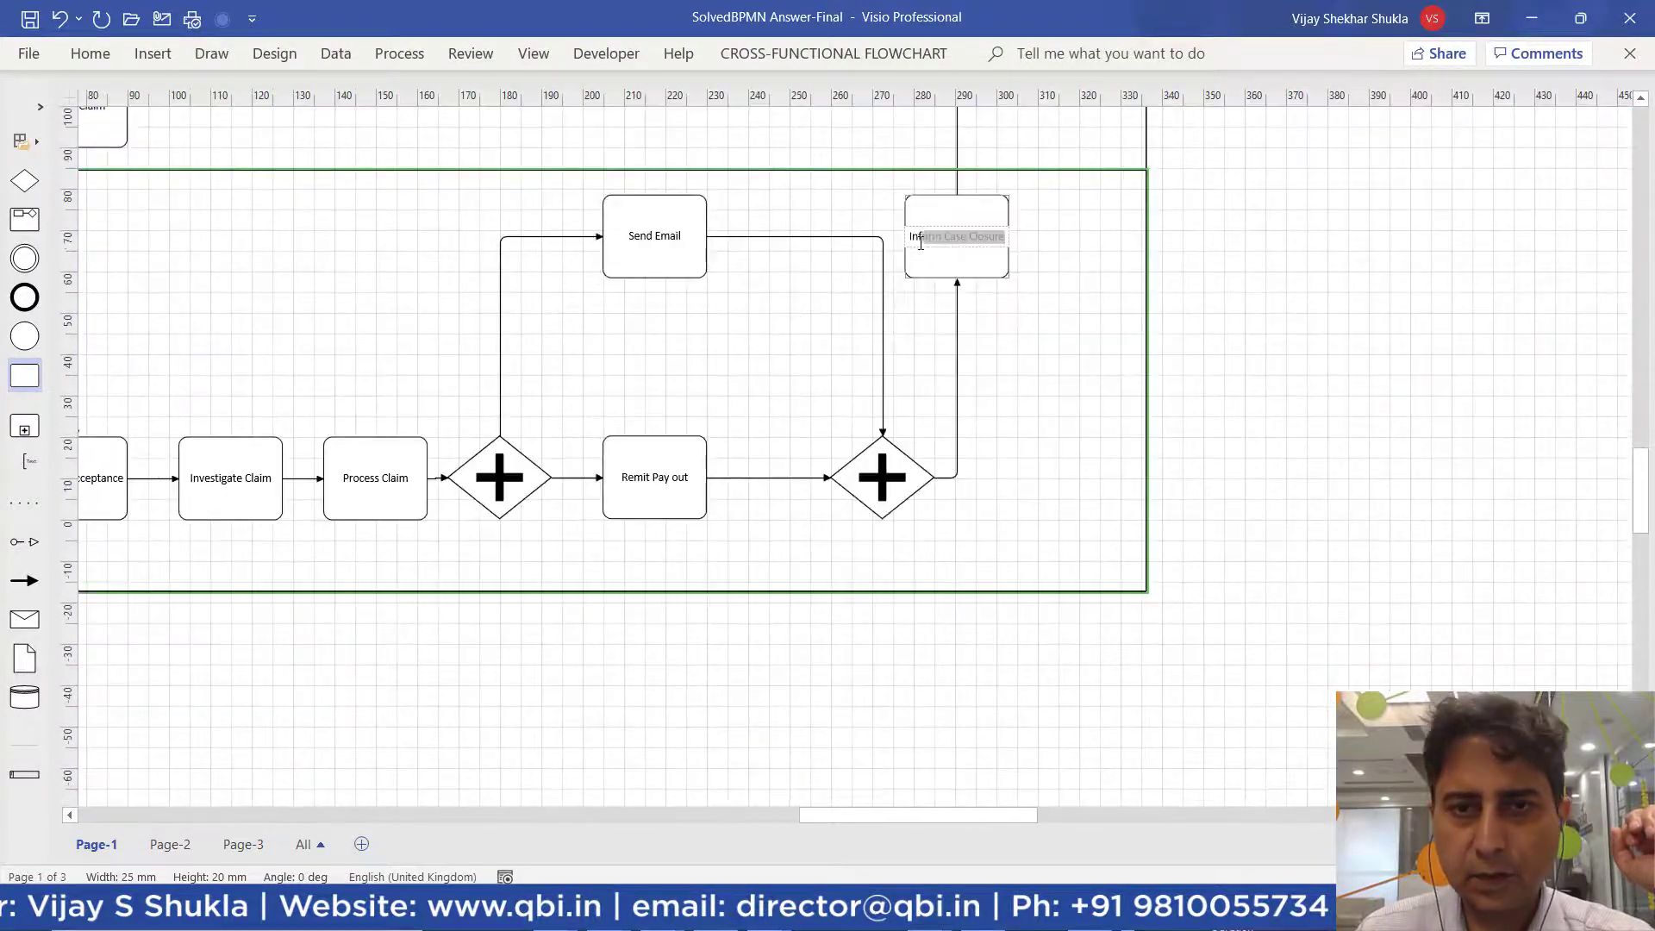
{"action": "key", "text": "Delete"}
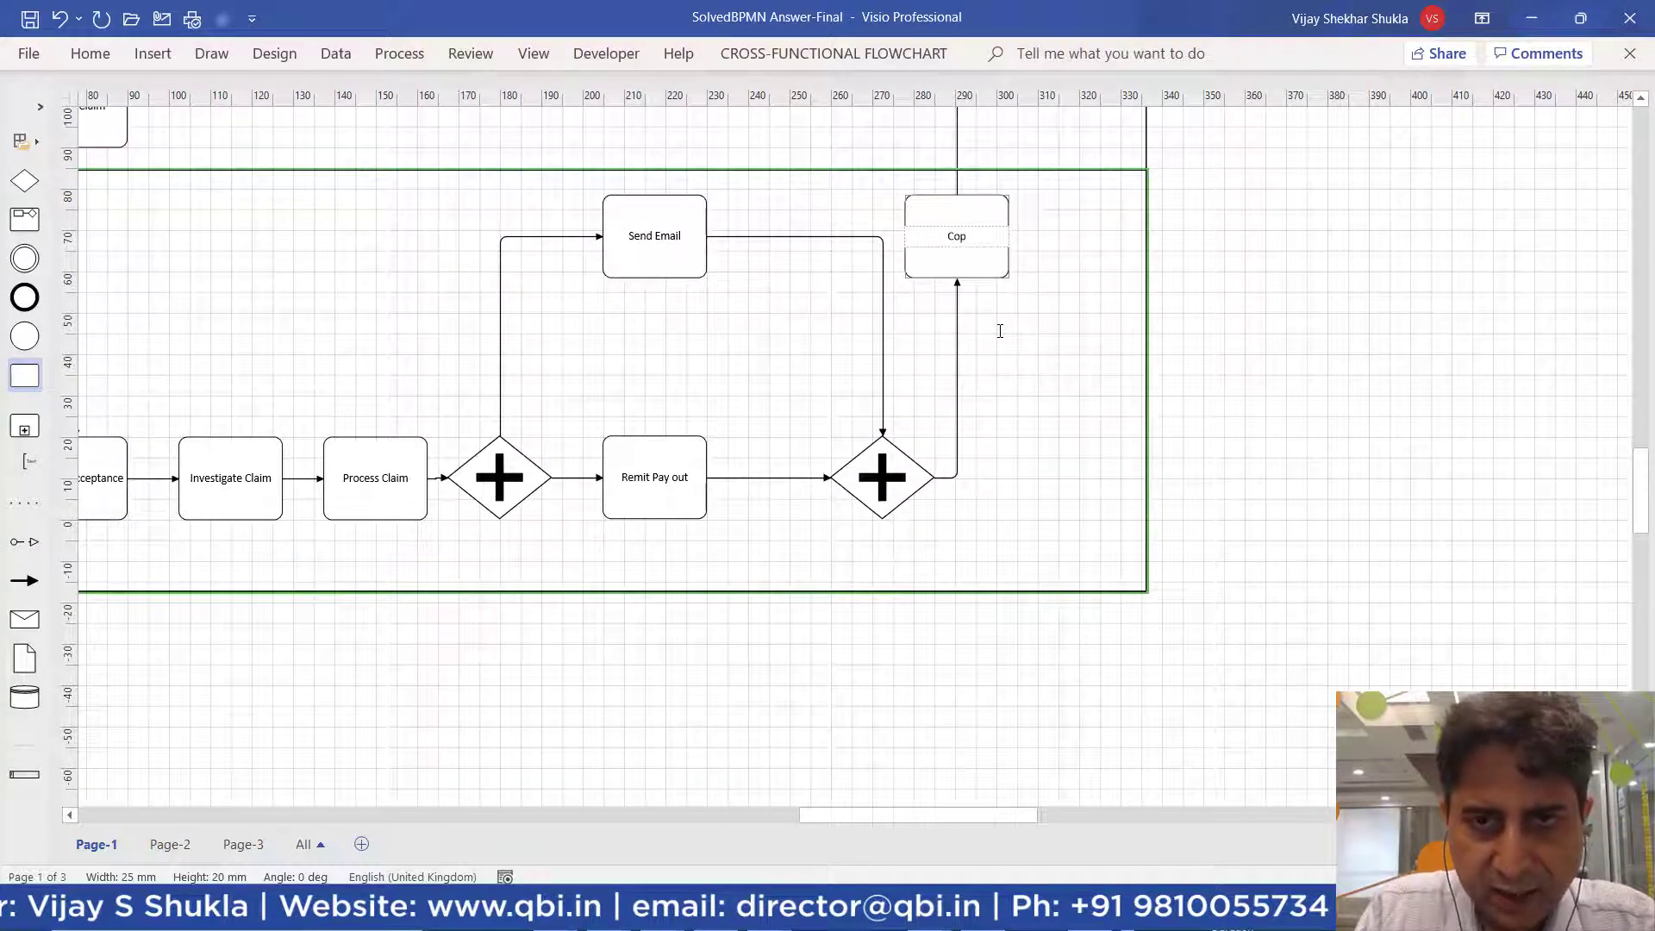
{"action": "type", "text": "Compl"}
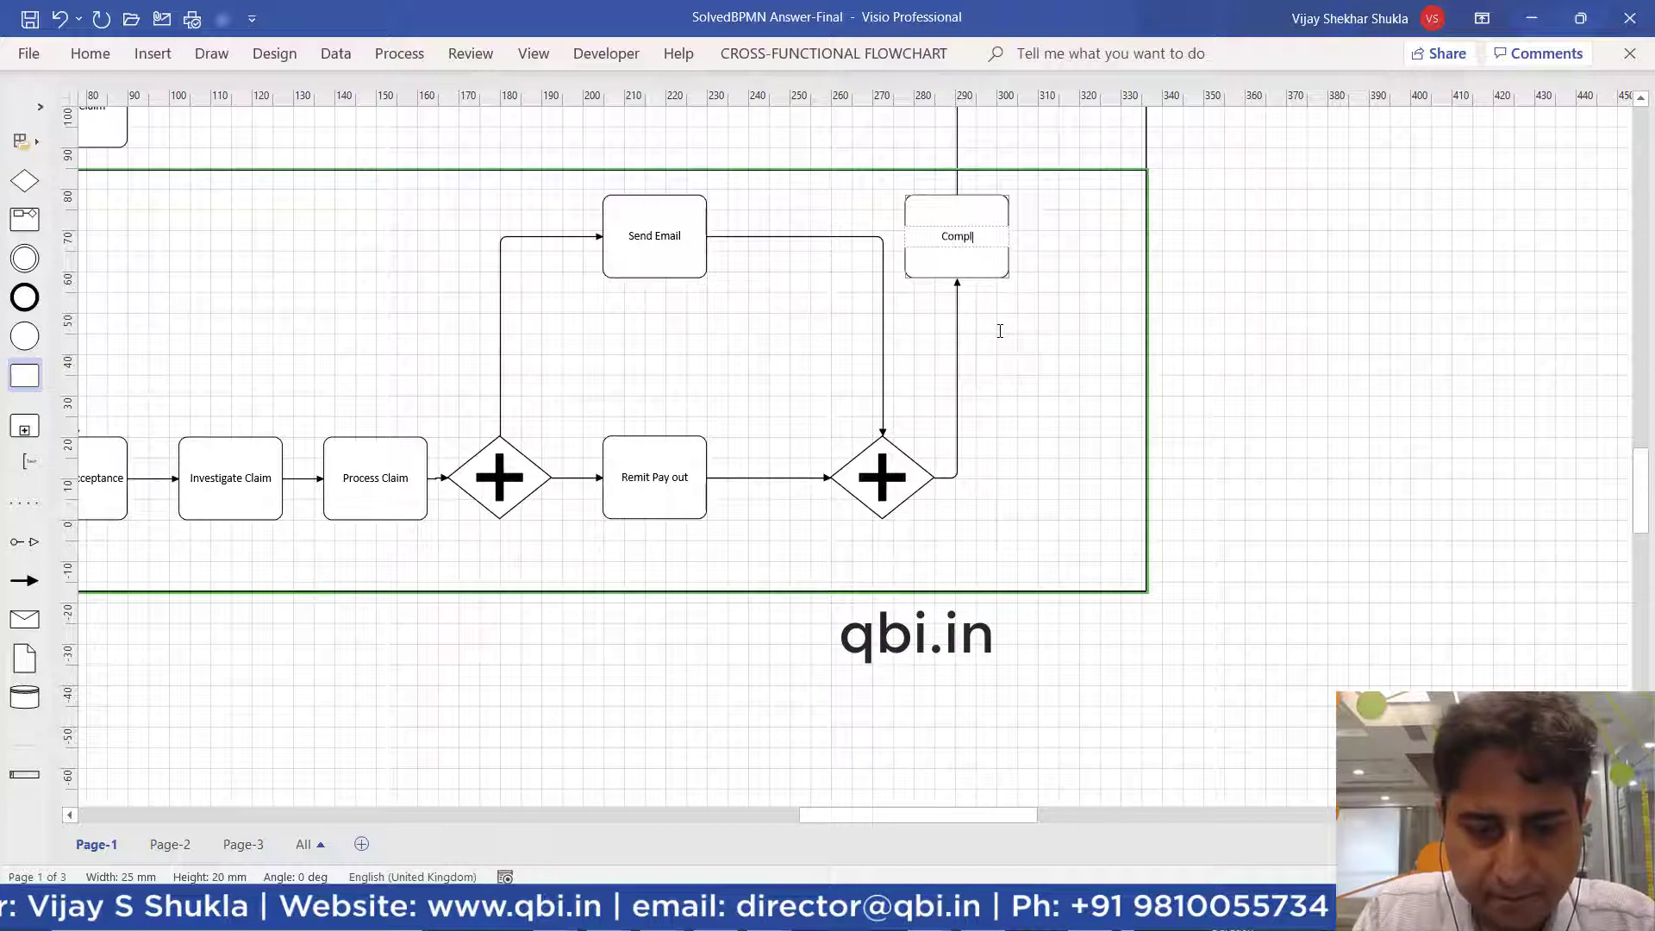
{"action": "type", "text": "ete Claims Processing"}
{"action": "scroll", "coordinate": [920, 344], "scroll_direction": "up", "scroll_amount": 4}
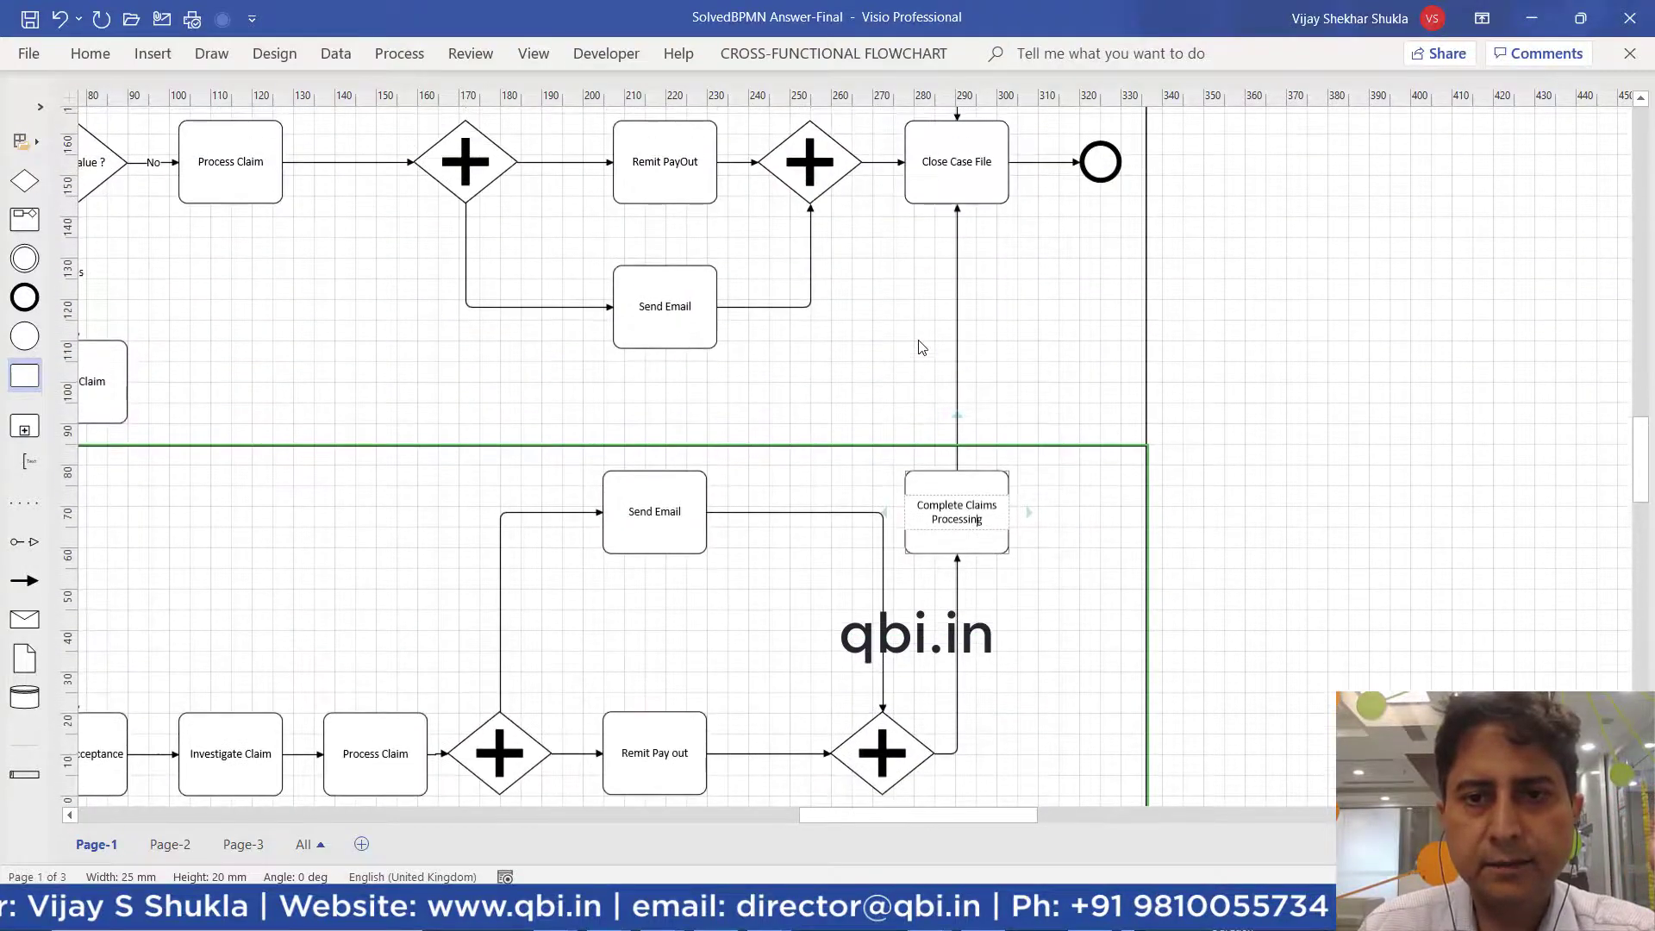
{"action": "scroll", "coordinate": [920, 347], "scroll_direction": "up", "scroll_amount": 2}
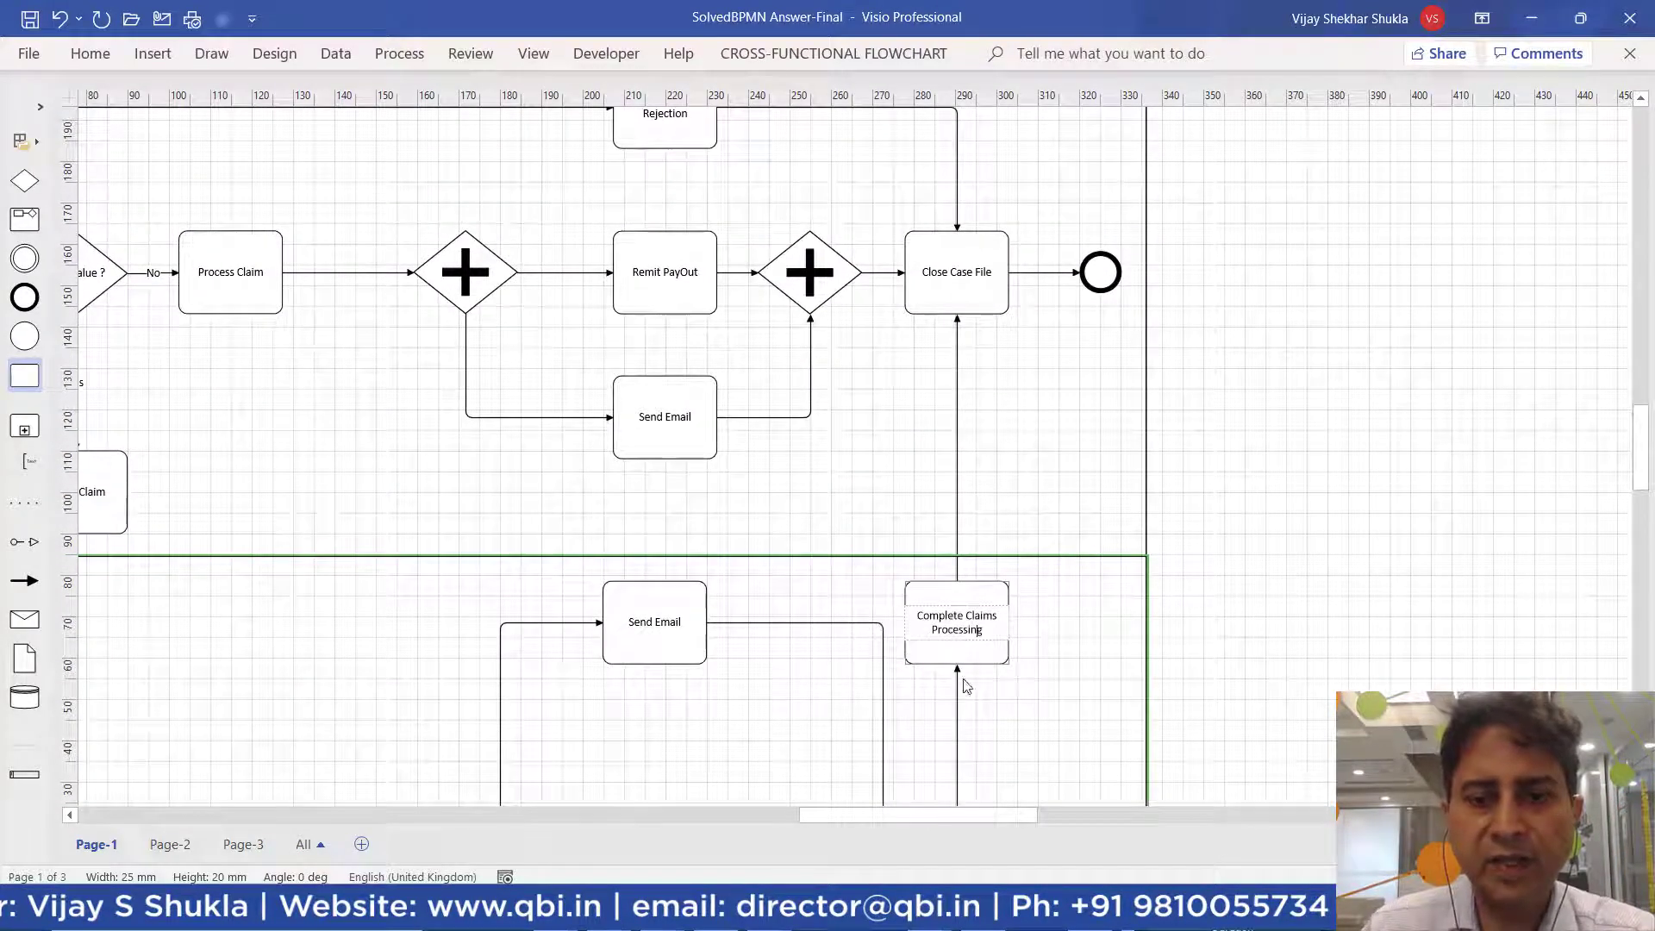
{"action": "left_click_drag", "start_coordinate": [948, 829], "coordinate": [835, 819]}
{"action": "scroll", "coordinate": [803, 757], "scroll_direction": "up", "scroll_amount": 9}
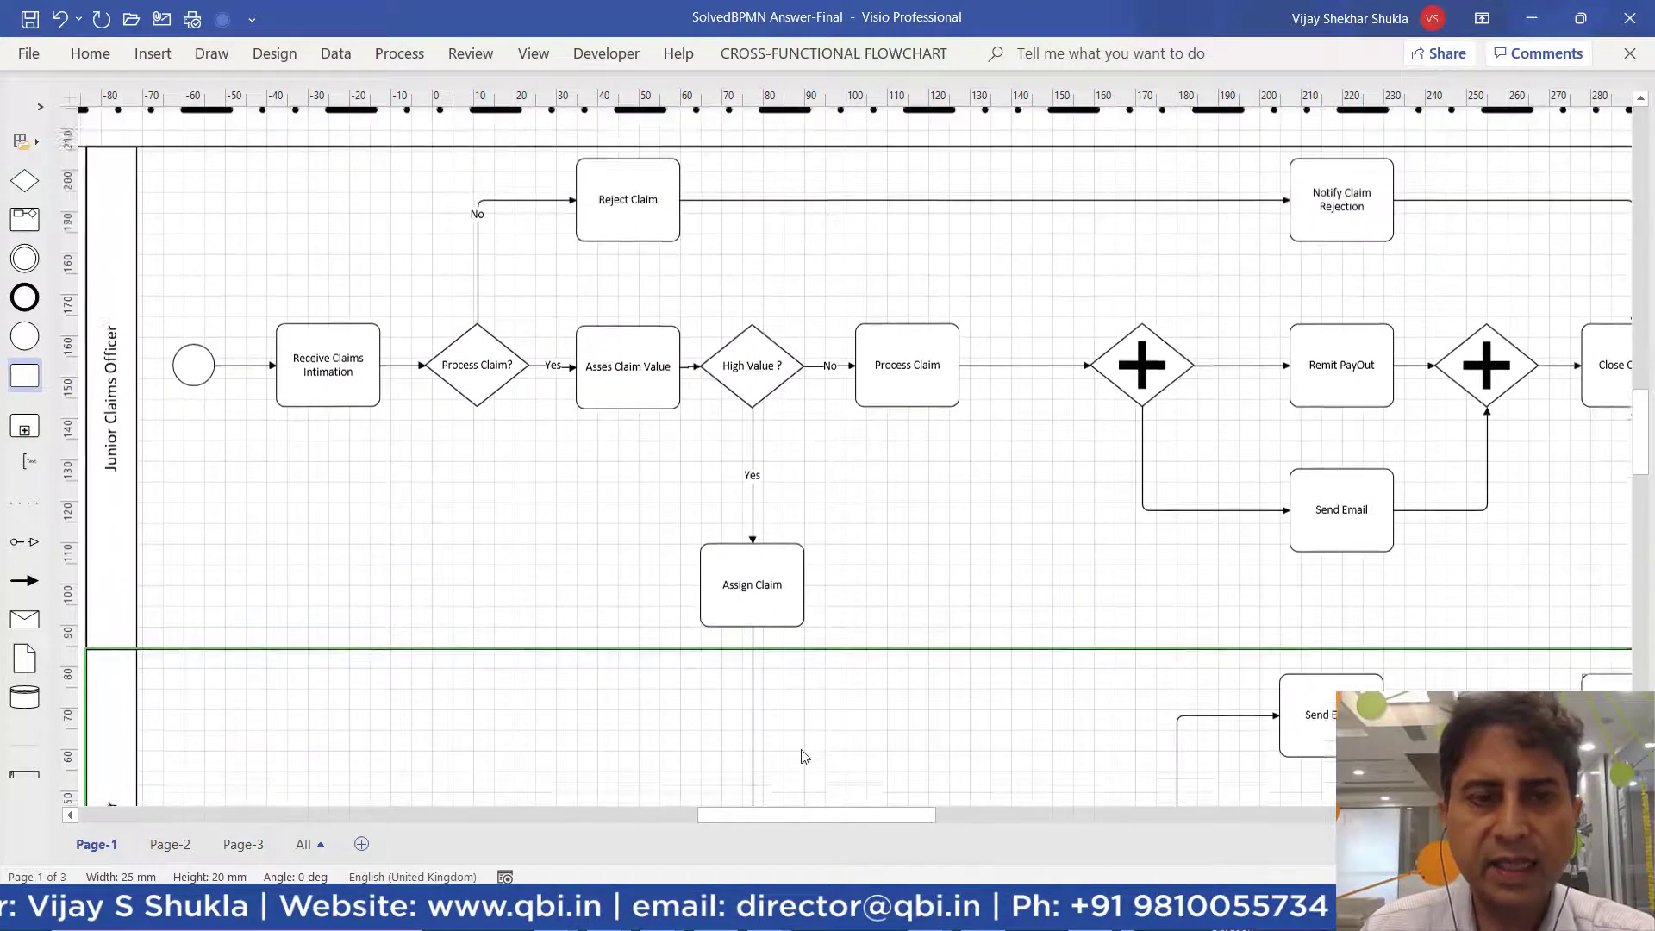